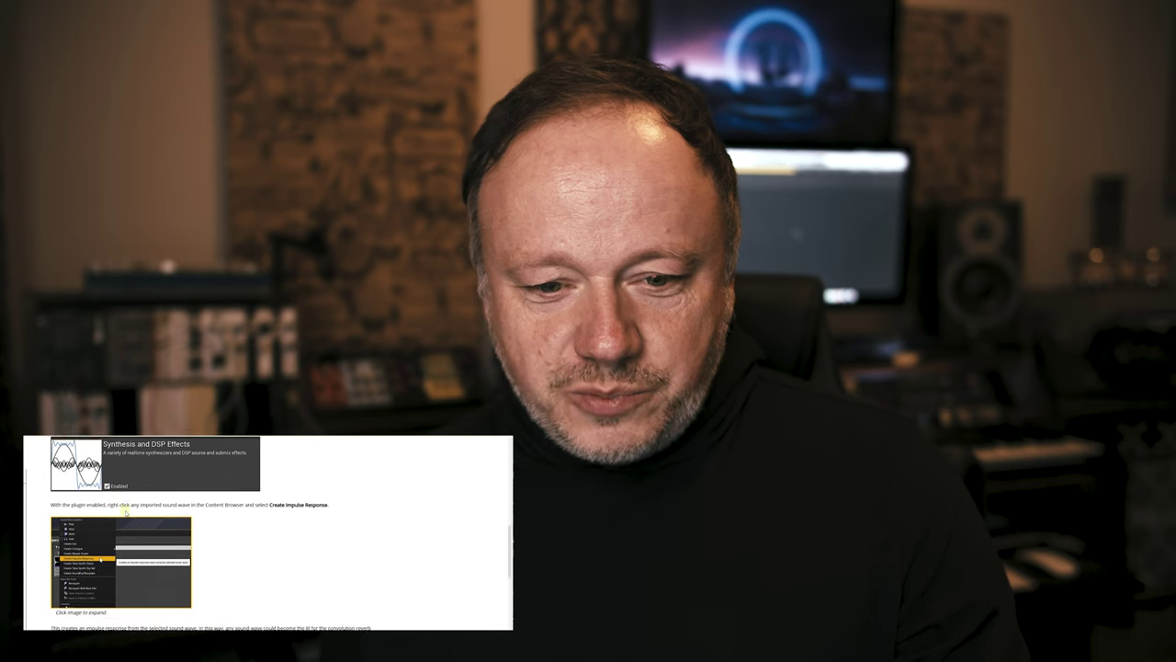
scroll(126, 512, "down", 1)
scroll(109, 540, "down", 1)
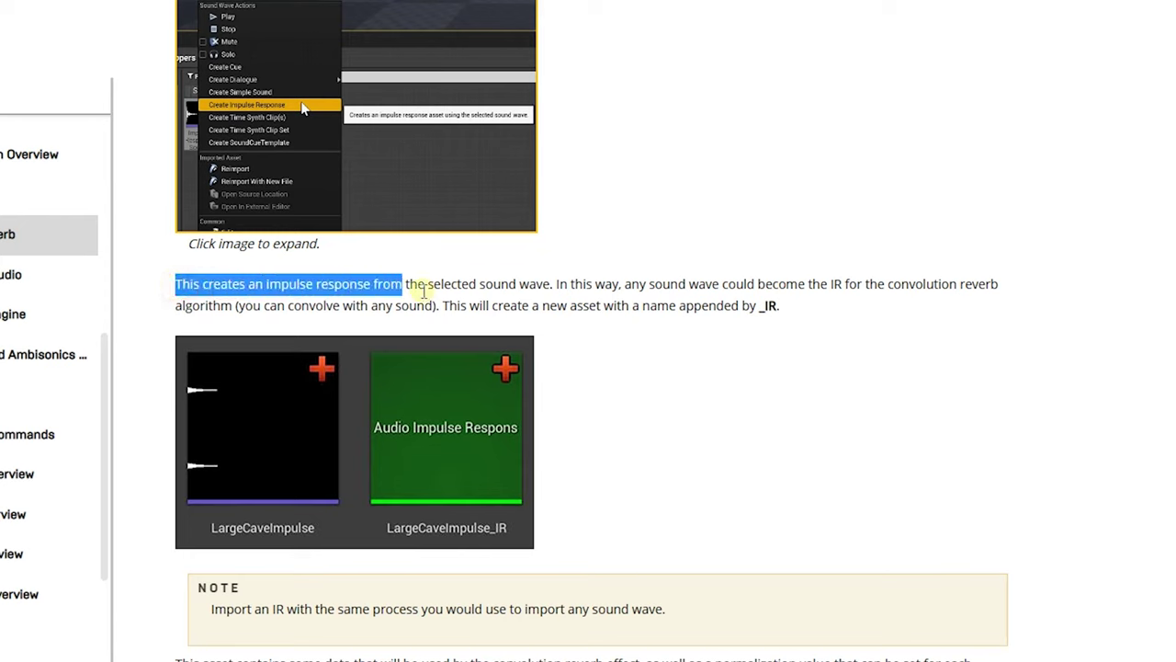
Scroll to the Create Impulse Response section and highlight the phrase about any sound wave becoming an IR
left_click(556, 287)
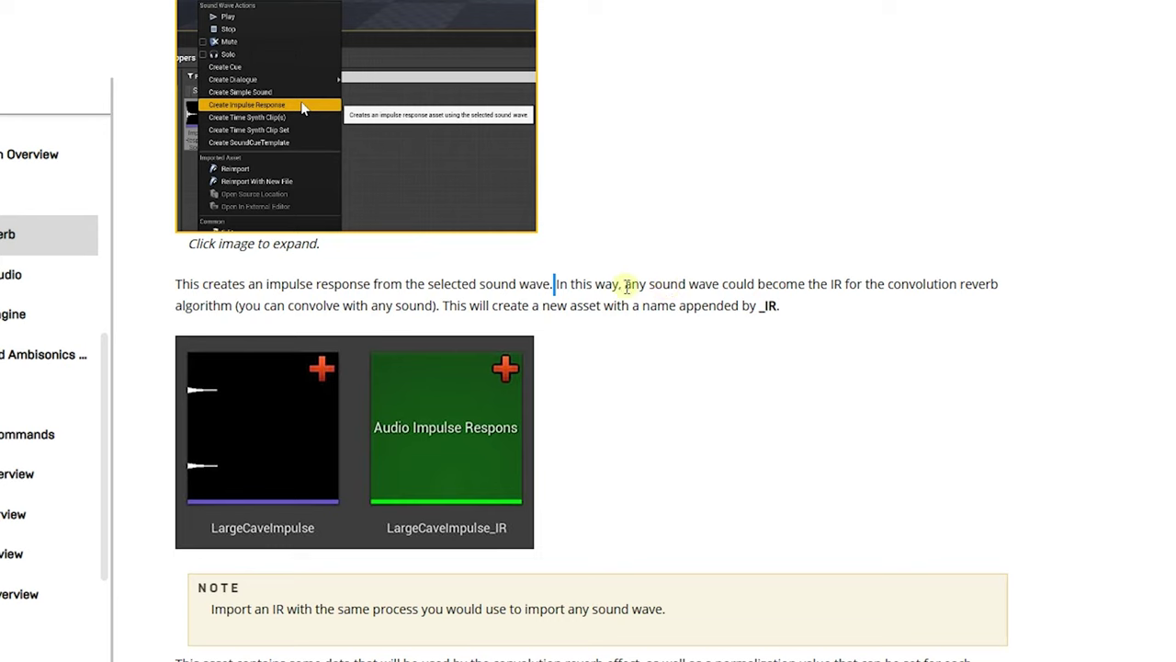
left_click_drag(755, 287, 847, 296)
left_click(908, 285)
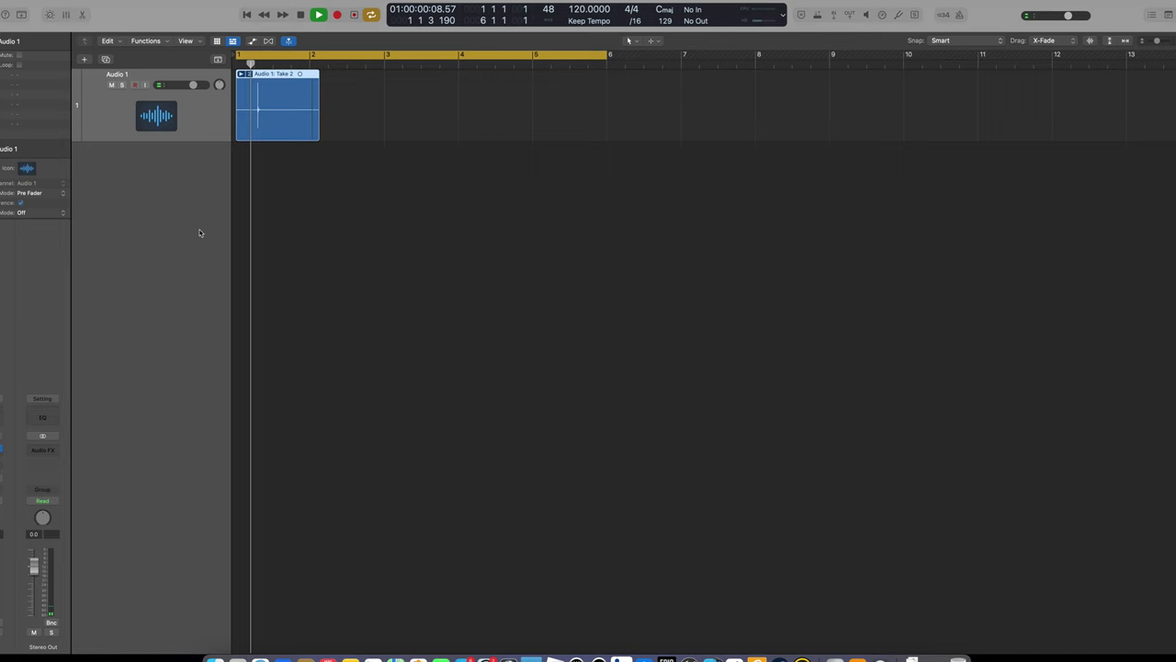
key("space")
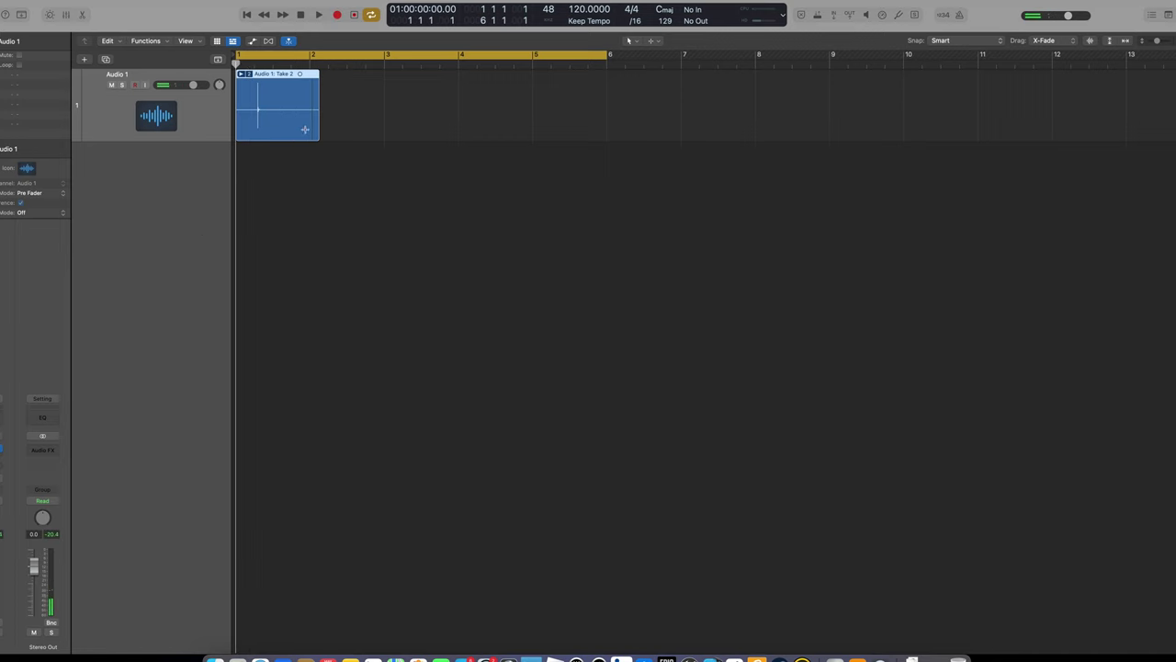
Play the clap, bounce the region in place to a new REVERB track, and mute Audio 1
key("ctrl+b")
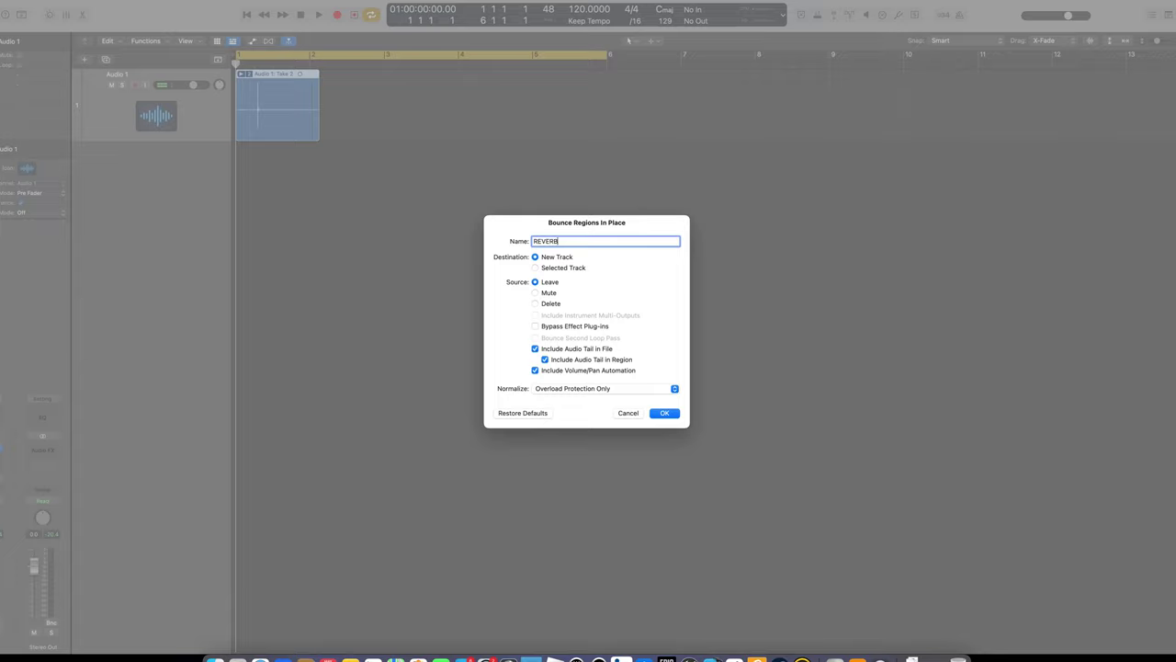
key("Return")
left_click(182, 108)
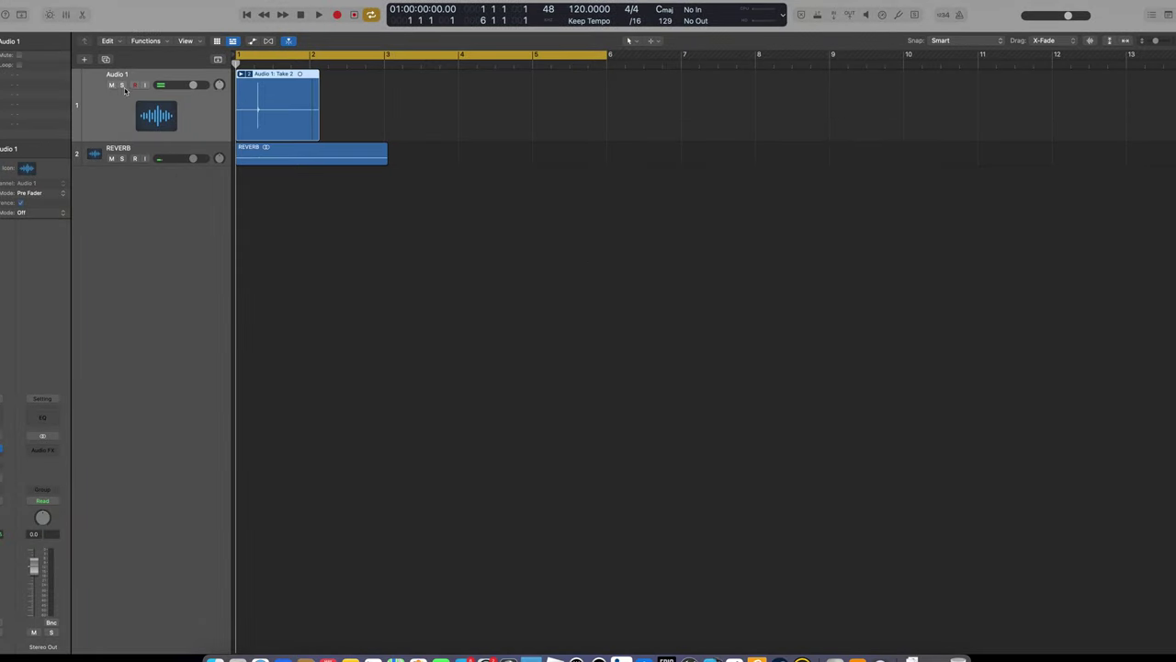
left_click(111, 84)
Delete the empty lead-in of the REVERB region, move it to bar 1, and play it
left_click(156, 154)
left_click(260, 200)
left_click_drag(260, 200, 187, 198)
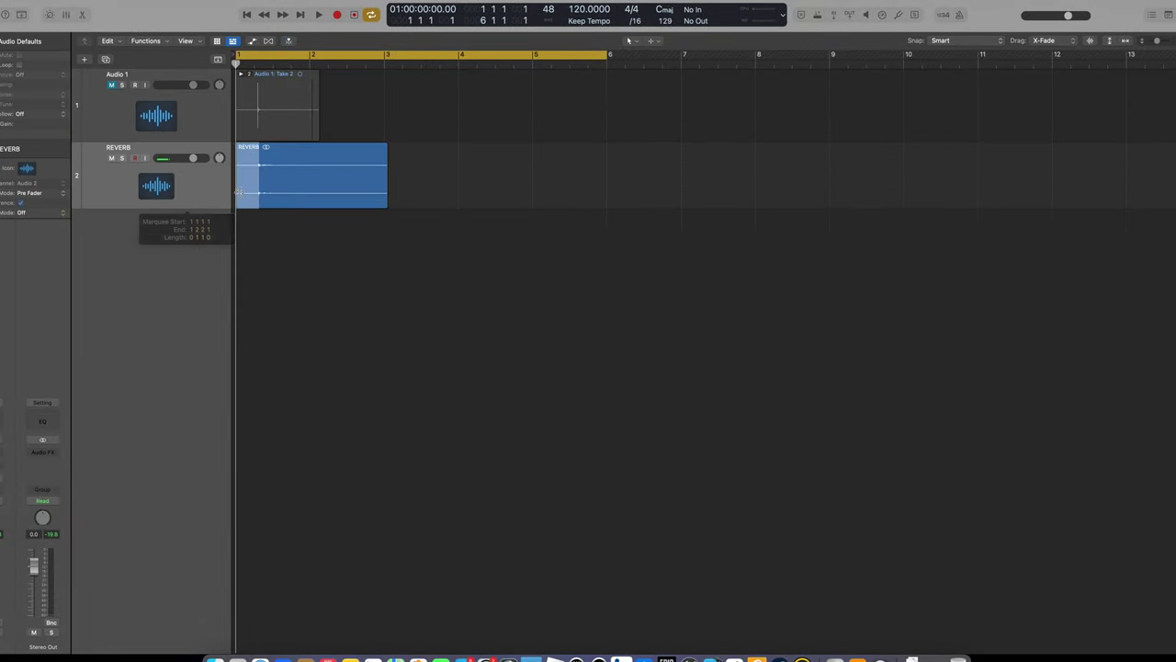
key("Delete")
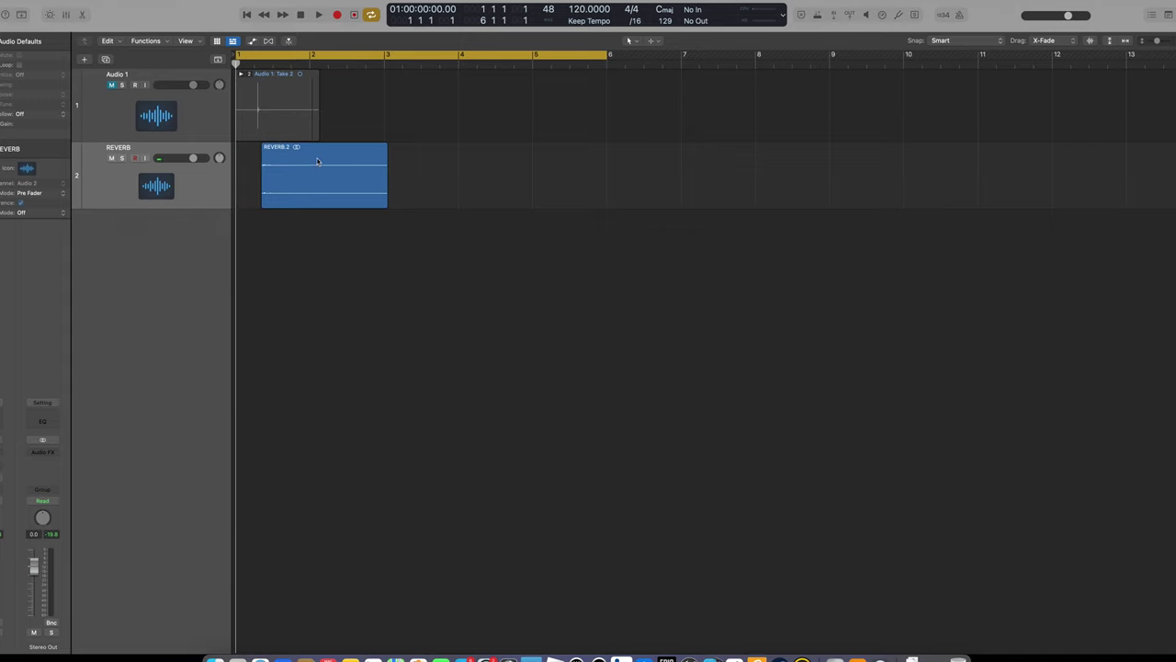
left_click_drag(350, 161, 323, 160)
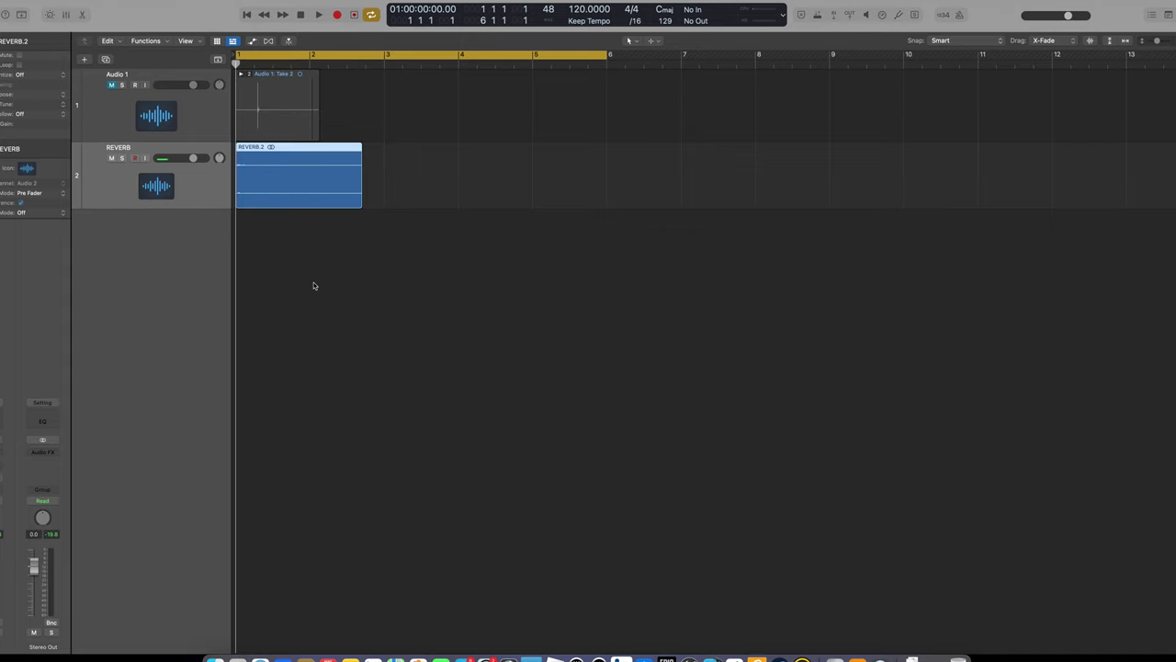
key("space")
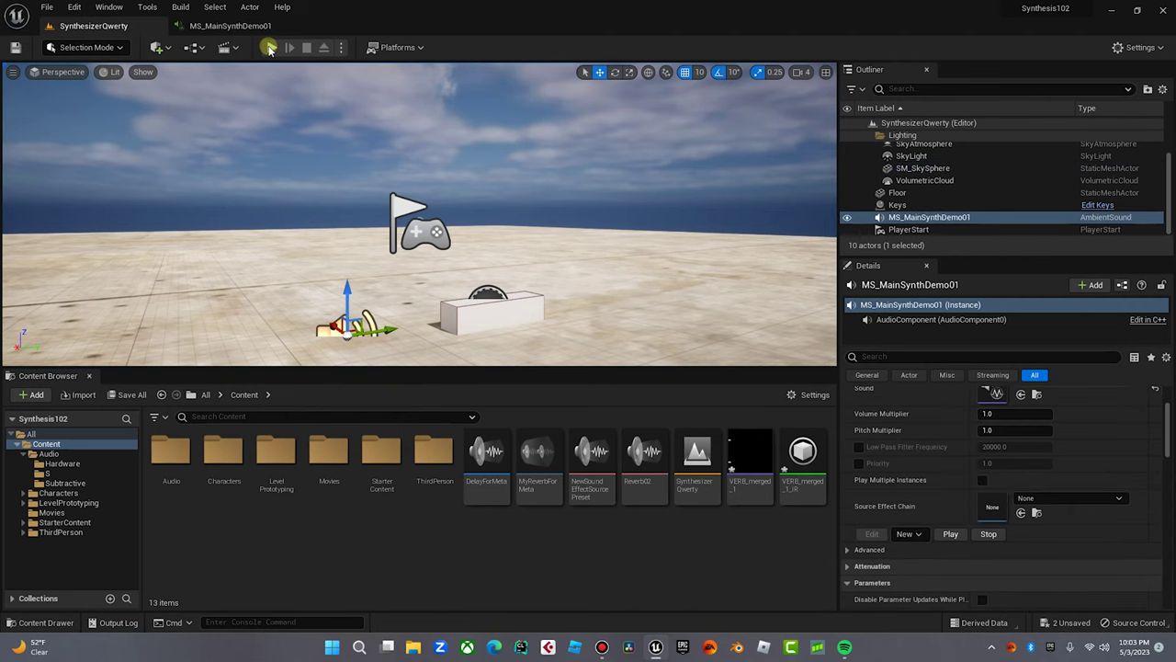
left_click(269, 48)
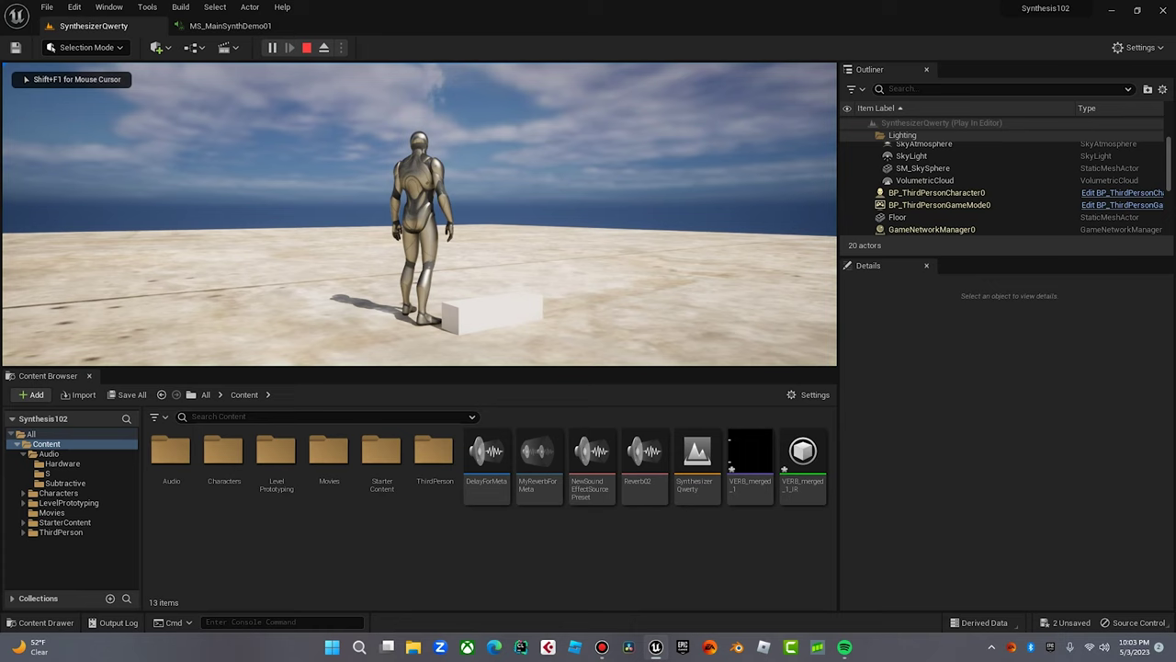
key("v")
key("c")
key("v")
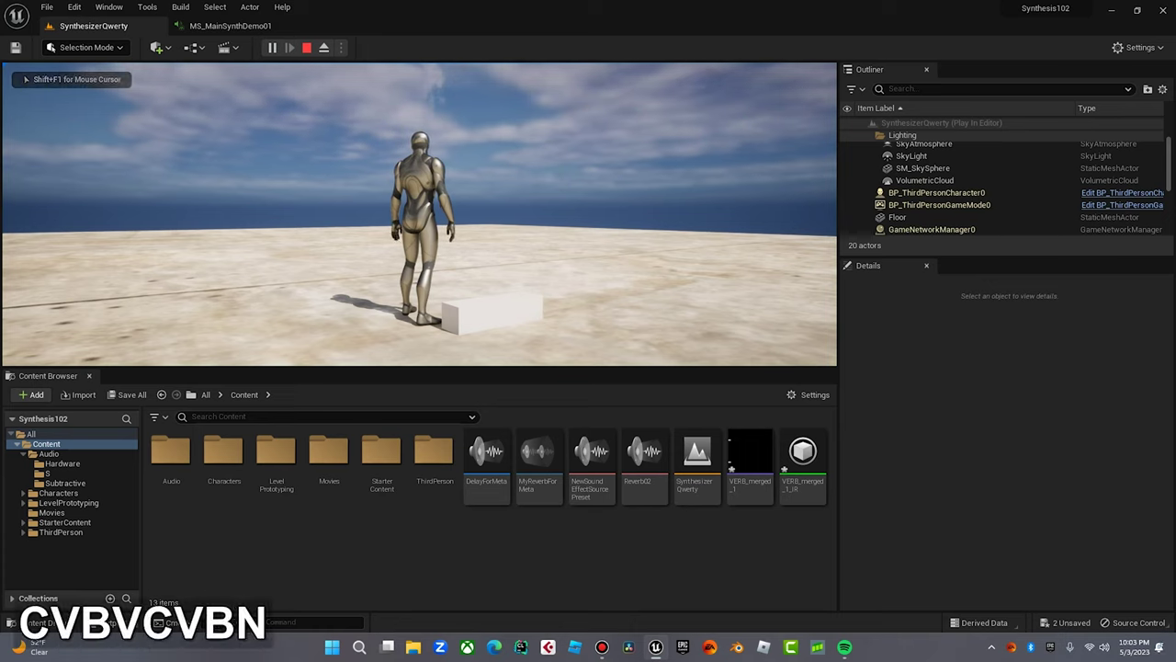
key("m")
key("n")
key("b")
key("v")
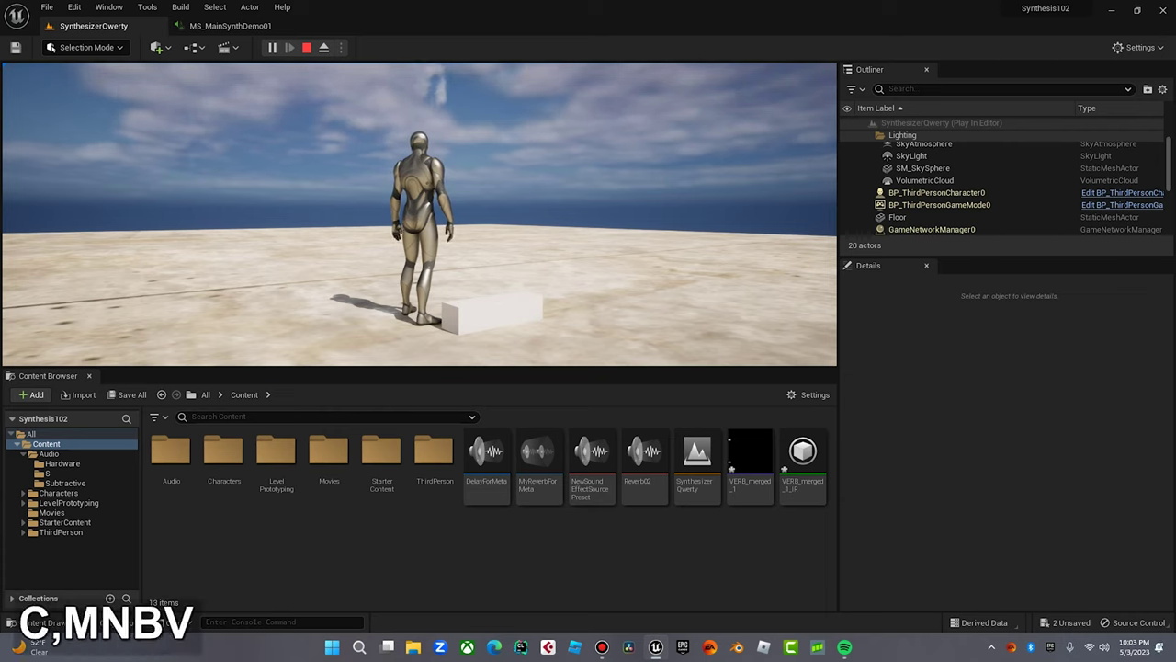
key("m")
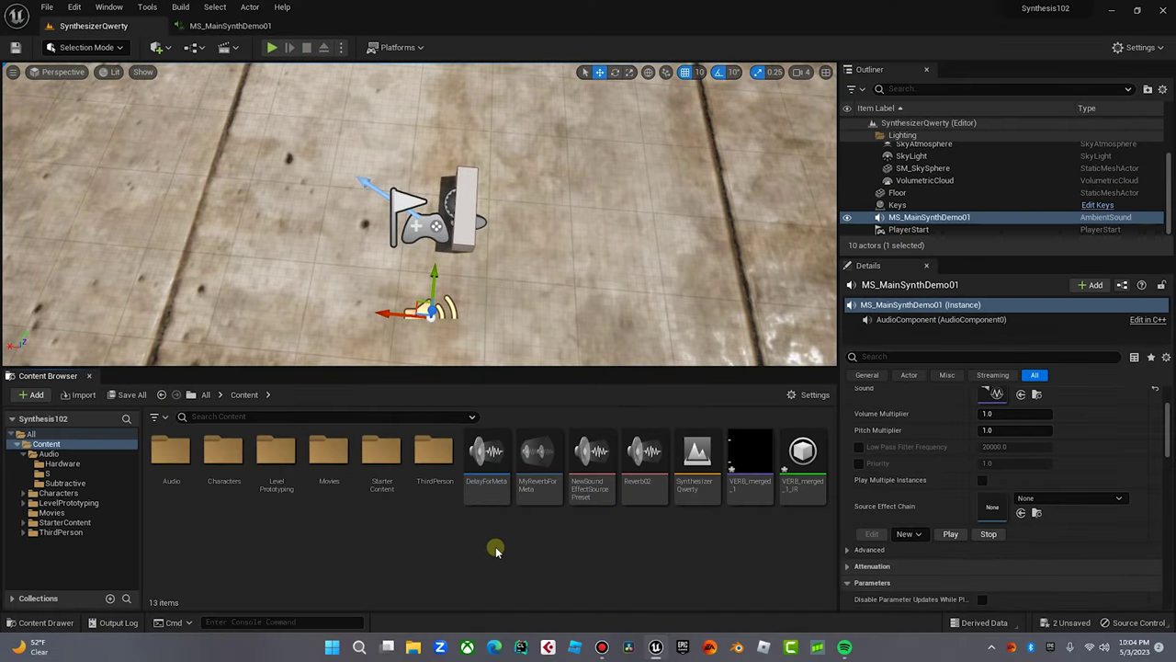
Import VERB merged_1.wav into the /Game/Audio content folder
left_click(48, 455)
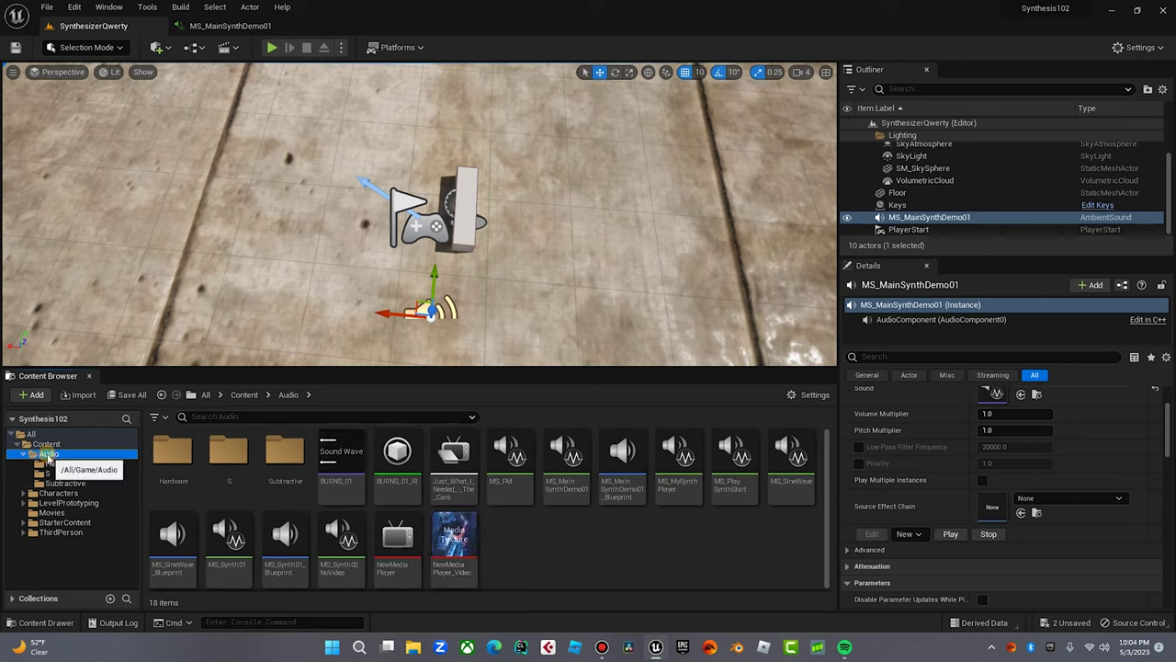
right_click(552, 542)
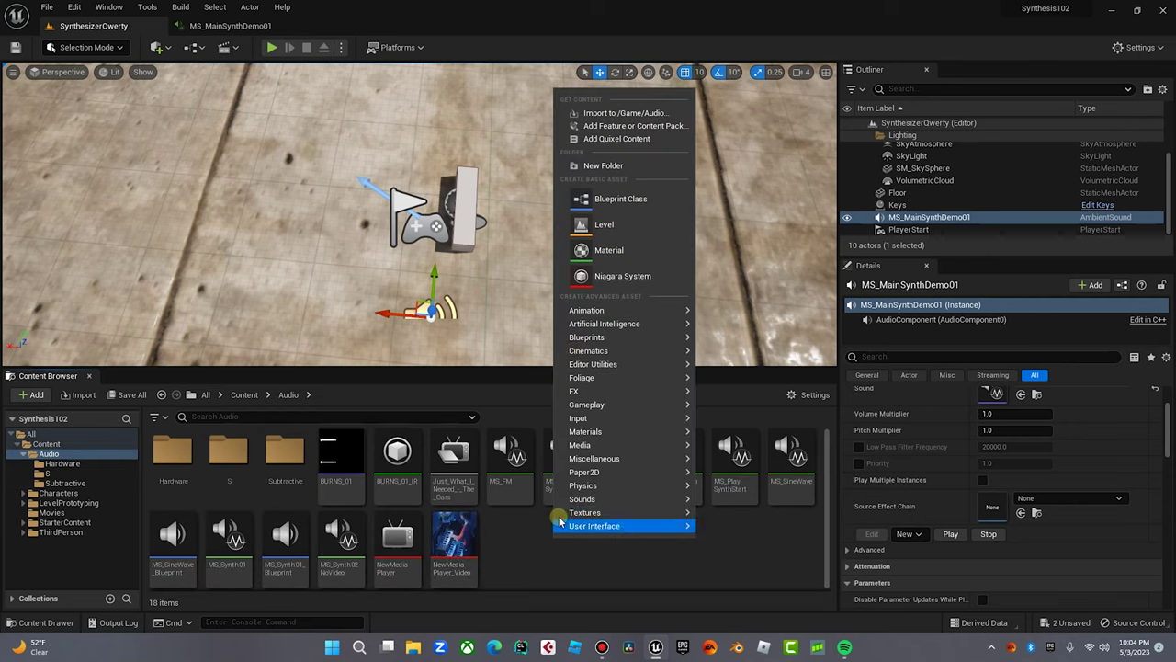
left_click(612, 114)
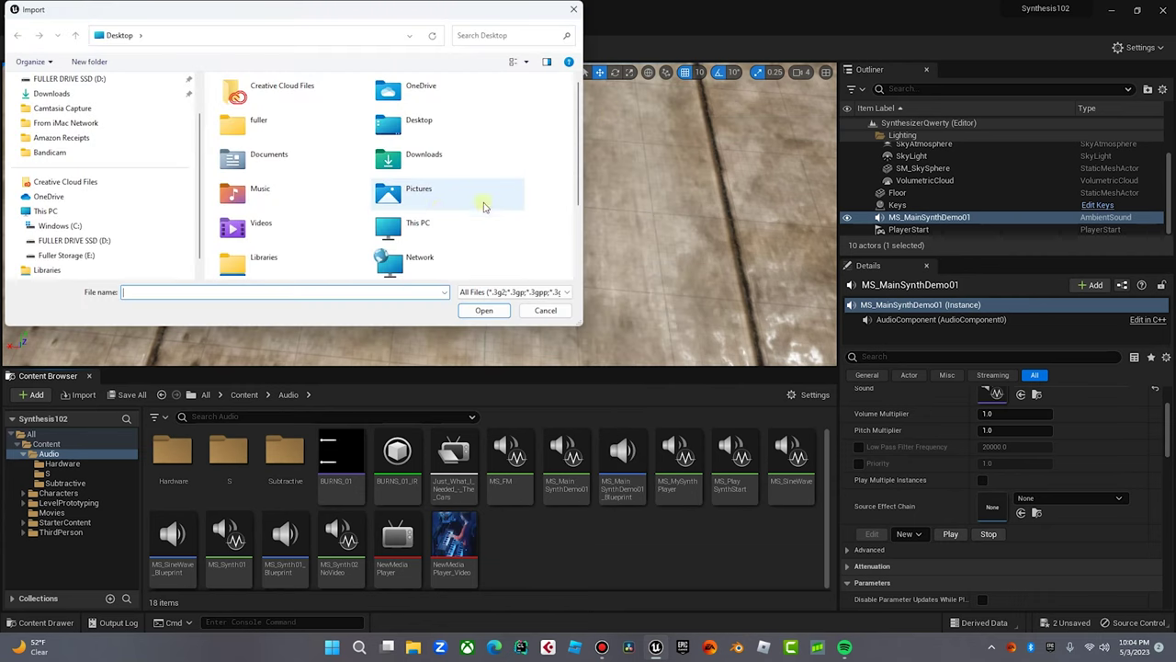
scroll(439, 213, "down", 2)
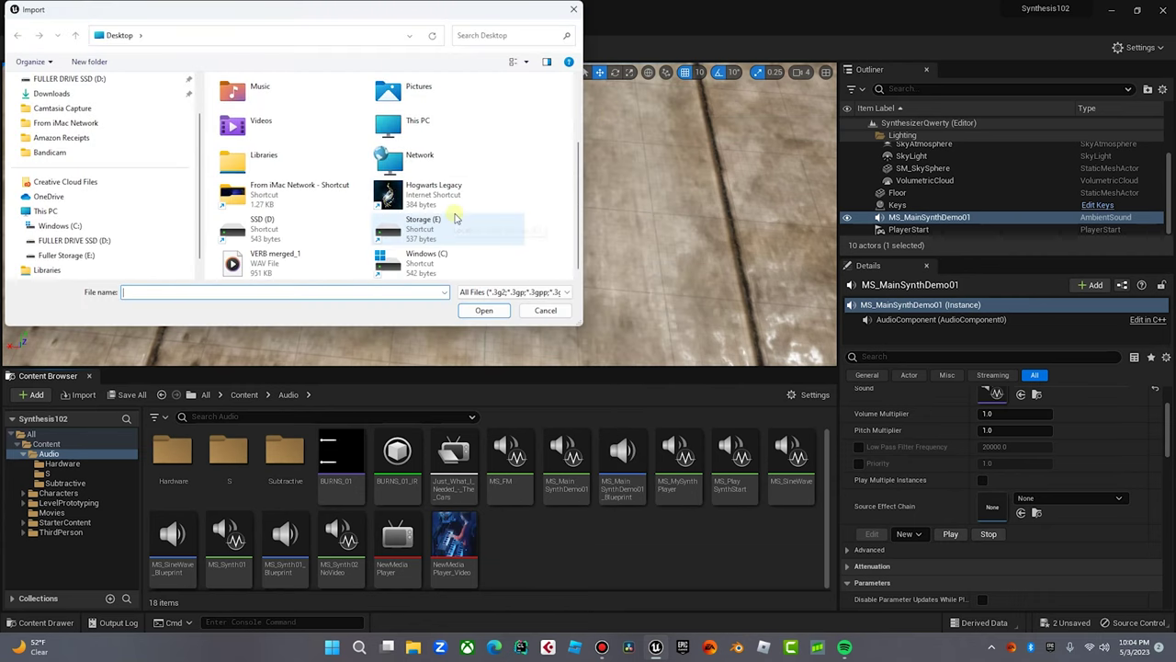
left_click(266, 260)
left_click(483, 310)
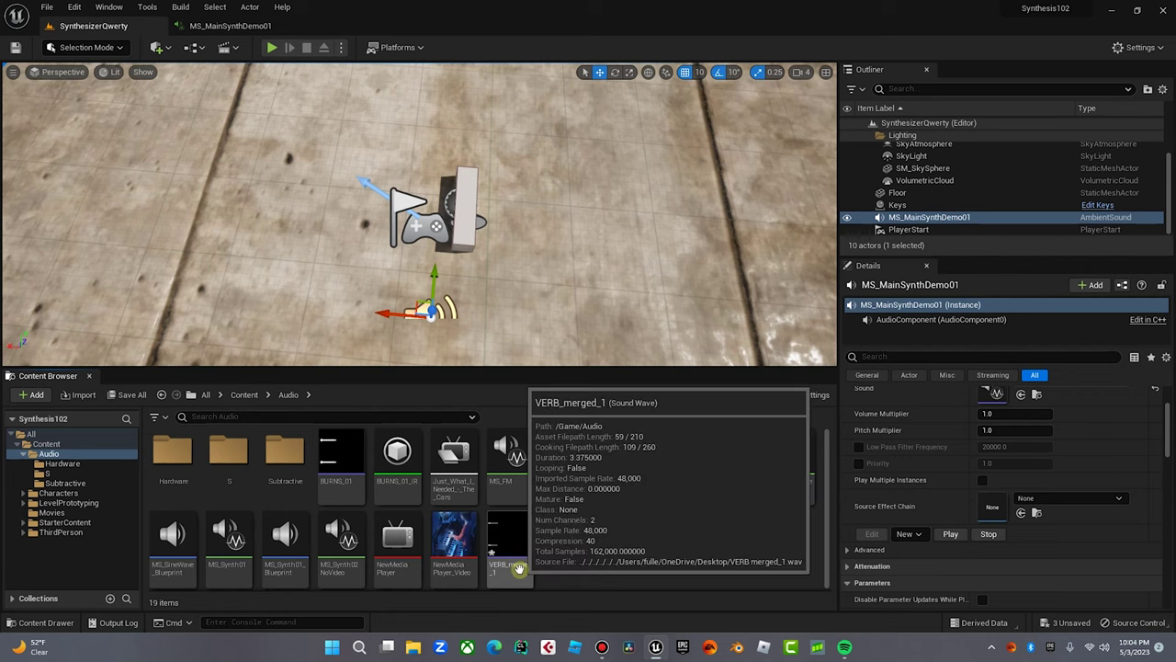
Create a VERB_merged_1_IR impulse response from the VERB_merged_1 sound wave
right_click(519, 564)
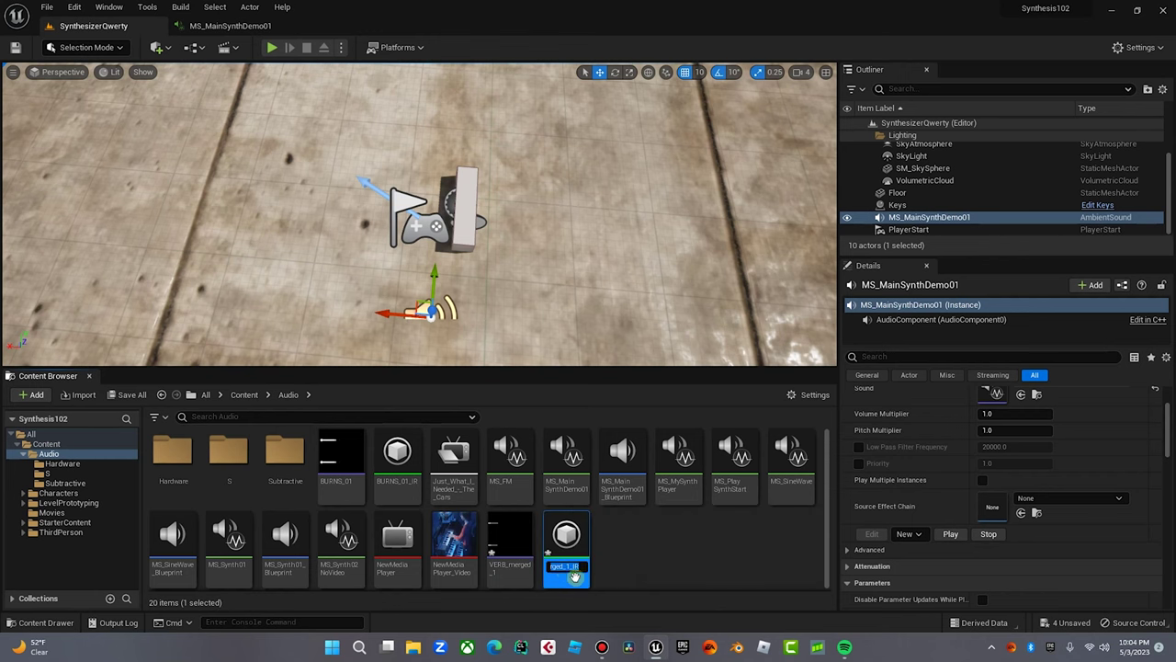
left_click(658, 561)
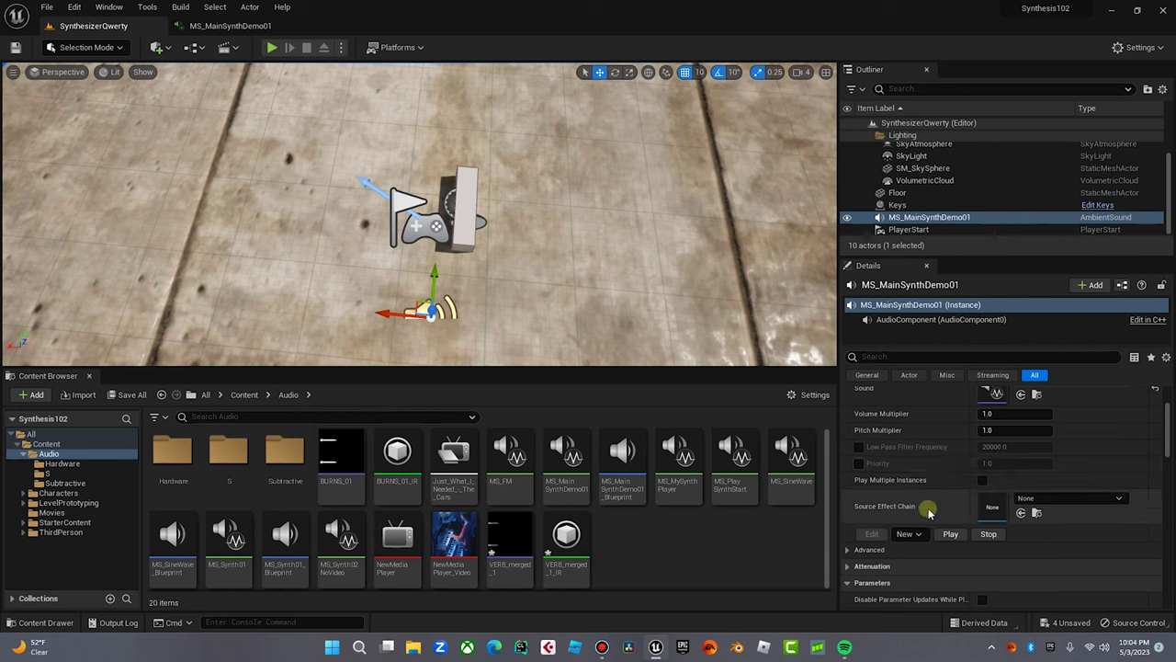
Create a new SillyCrazyReverb source effect chain for MS_MainSynthDemo01 and open it for editing
left_click(1064, 499)
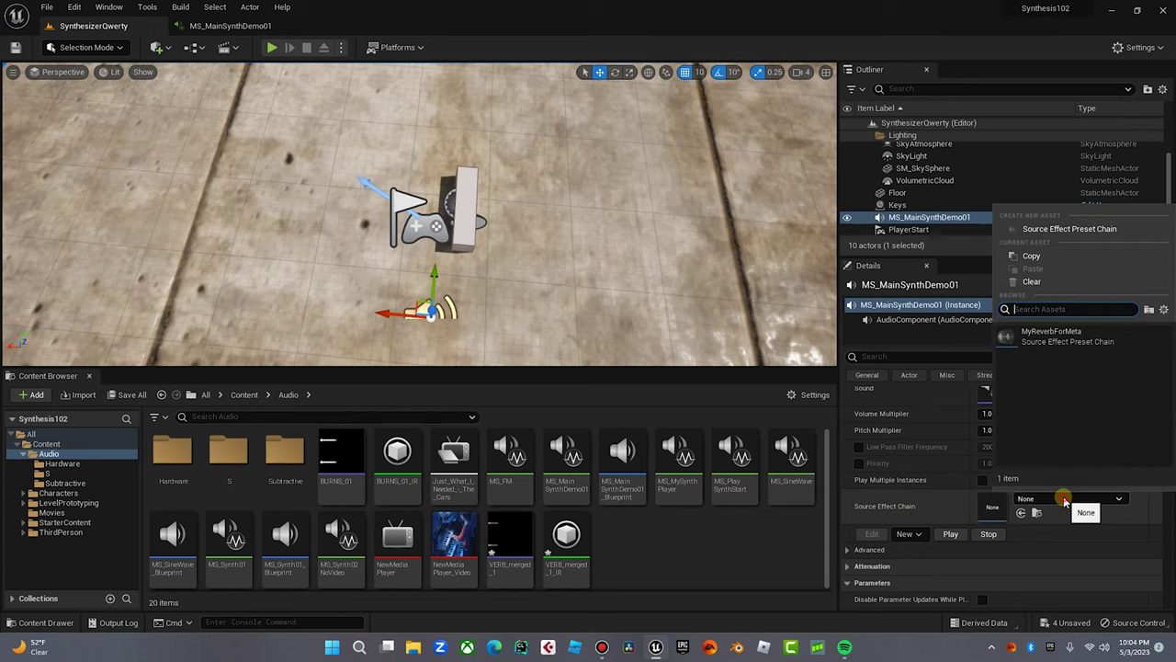
left_click(1035, 229)
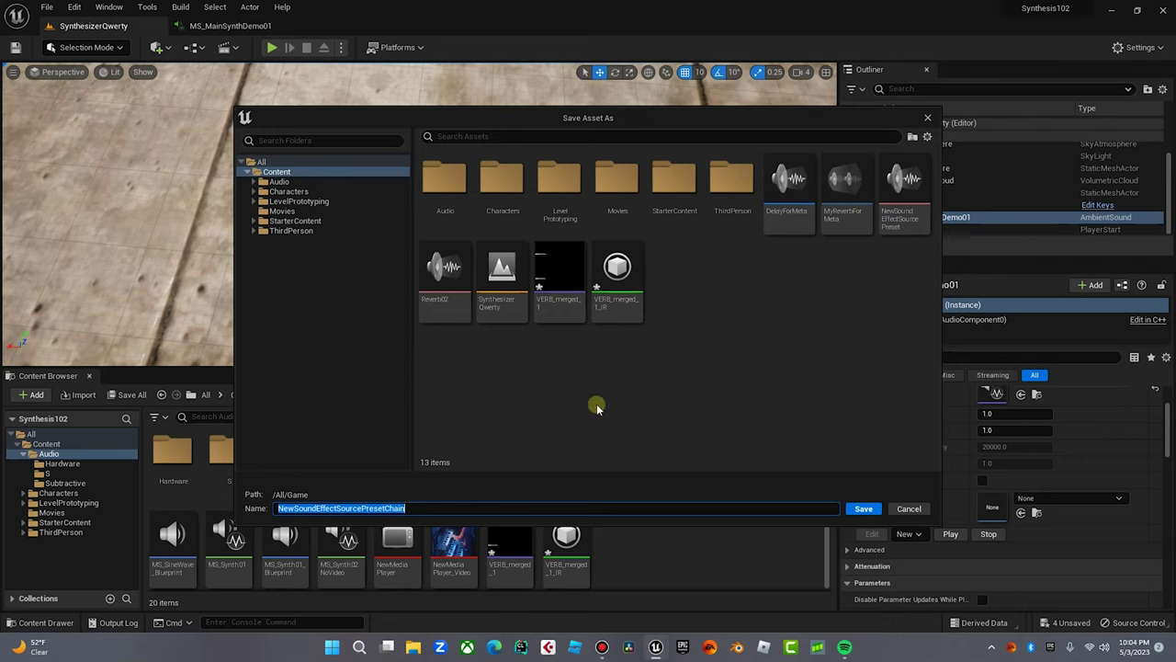
type("Silly")
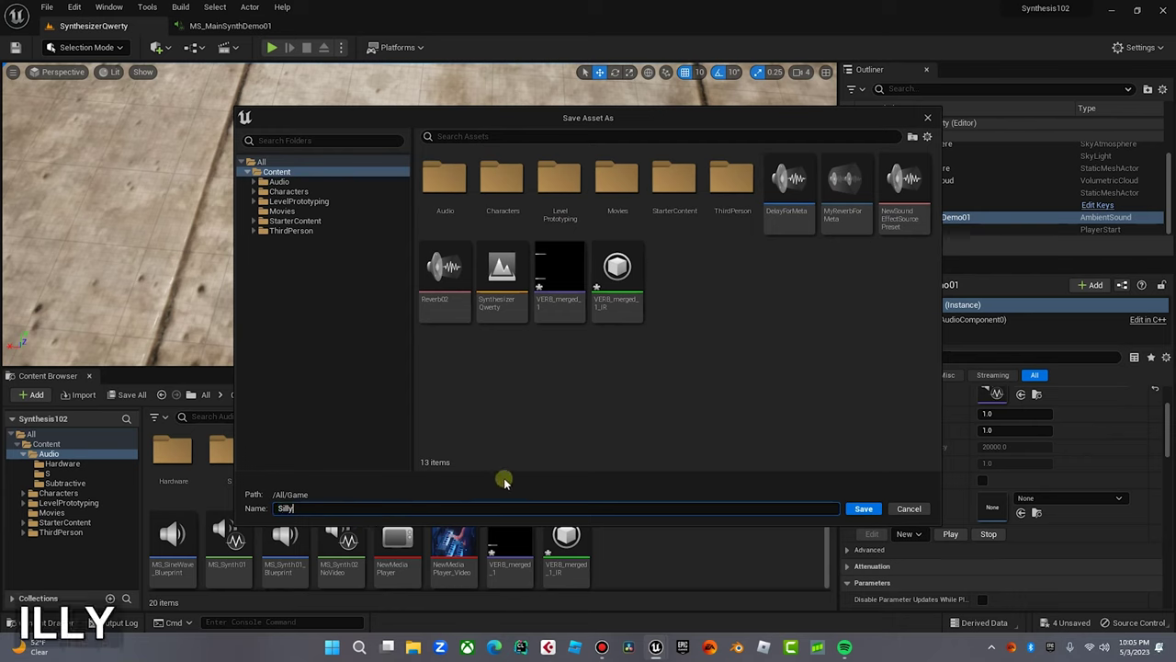
type("CrazyReverb")
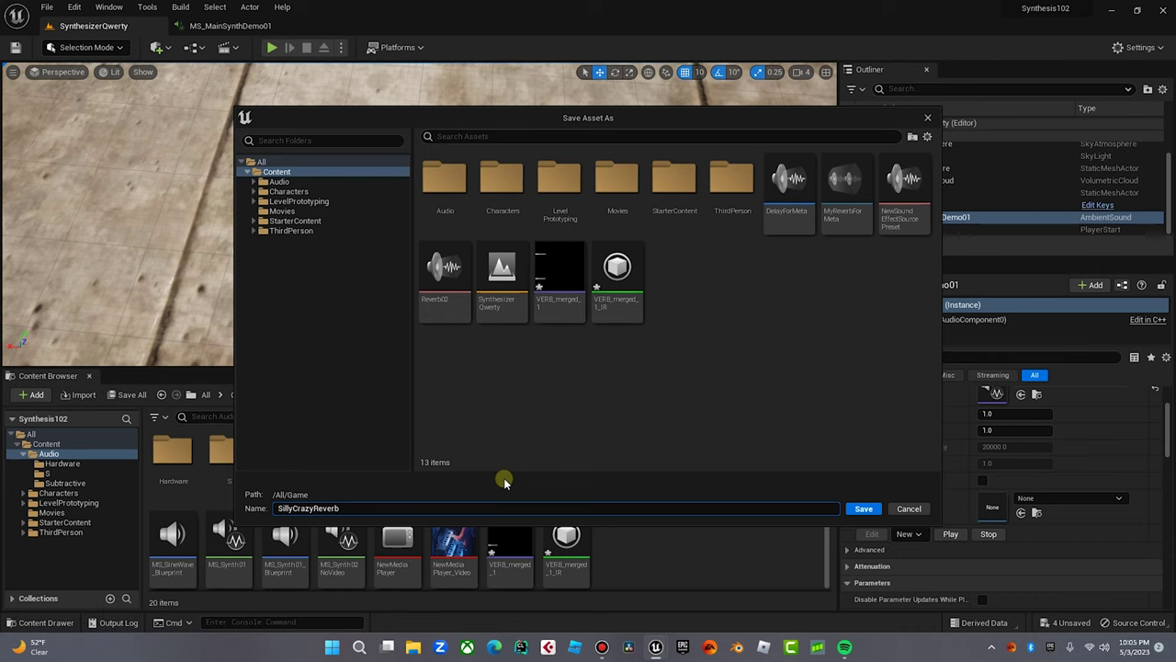
key("Return")
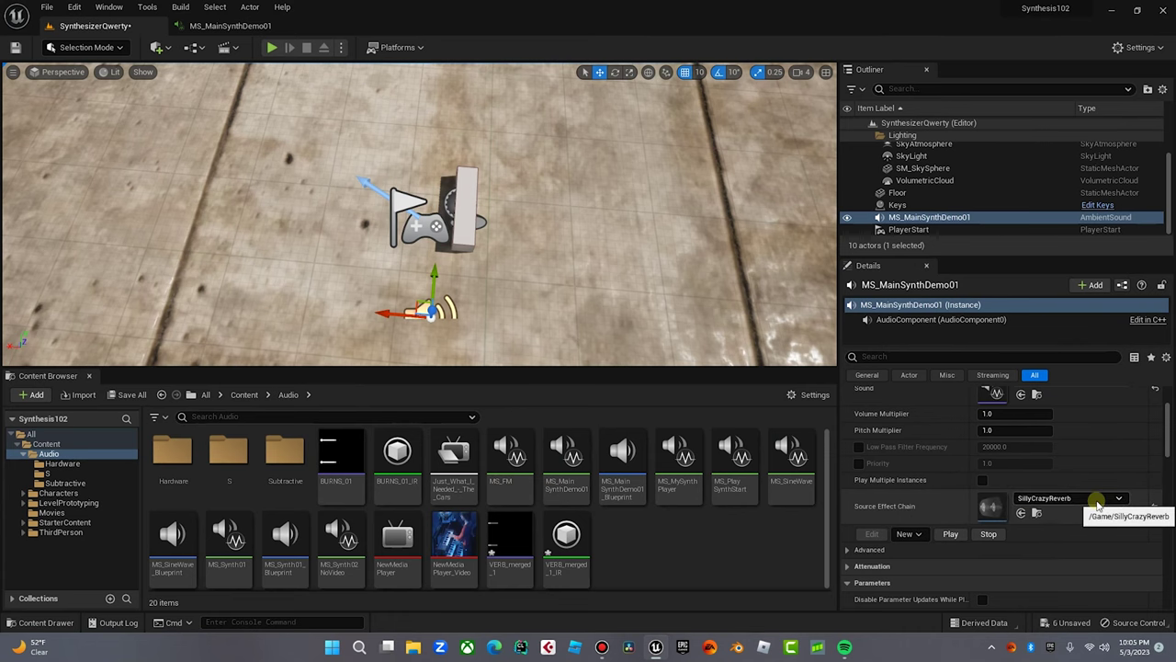
left_click(1036, 511)
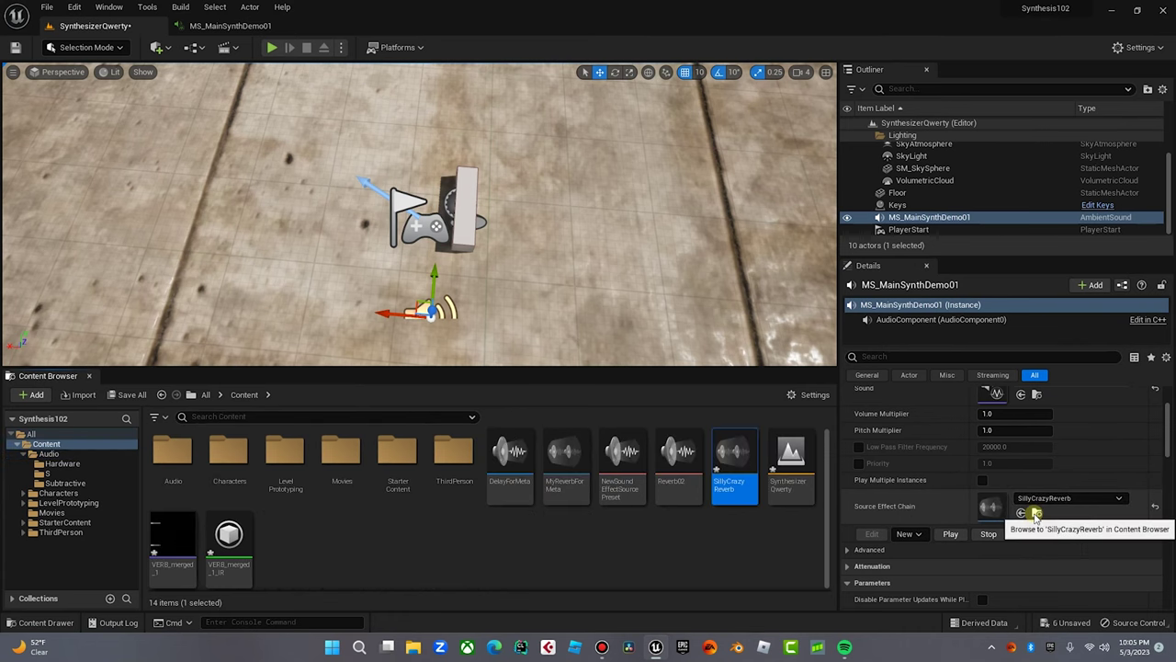
double_click(742, 490)
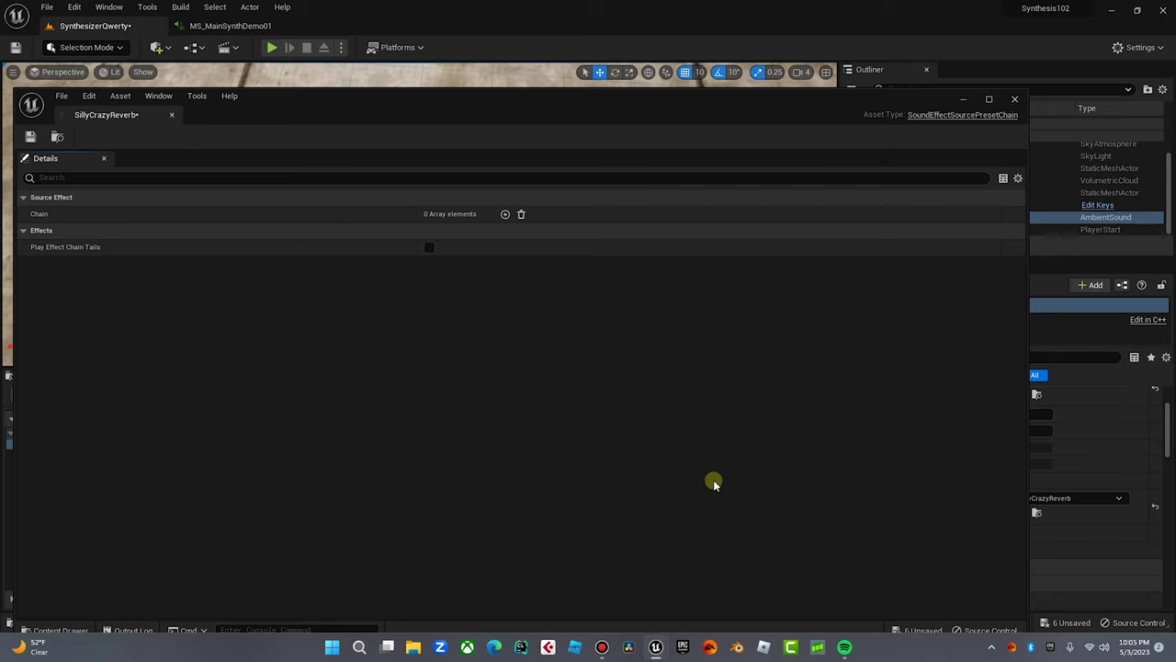
Add one chain entry and give it a new source effect preset named FullersillyVerb
left_click(504, 216)
left_click(492, 229)
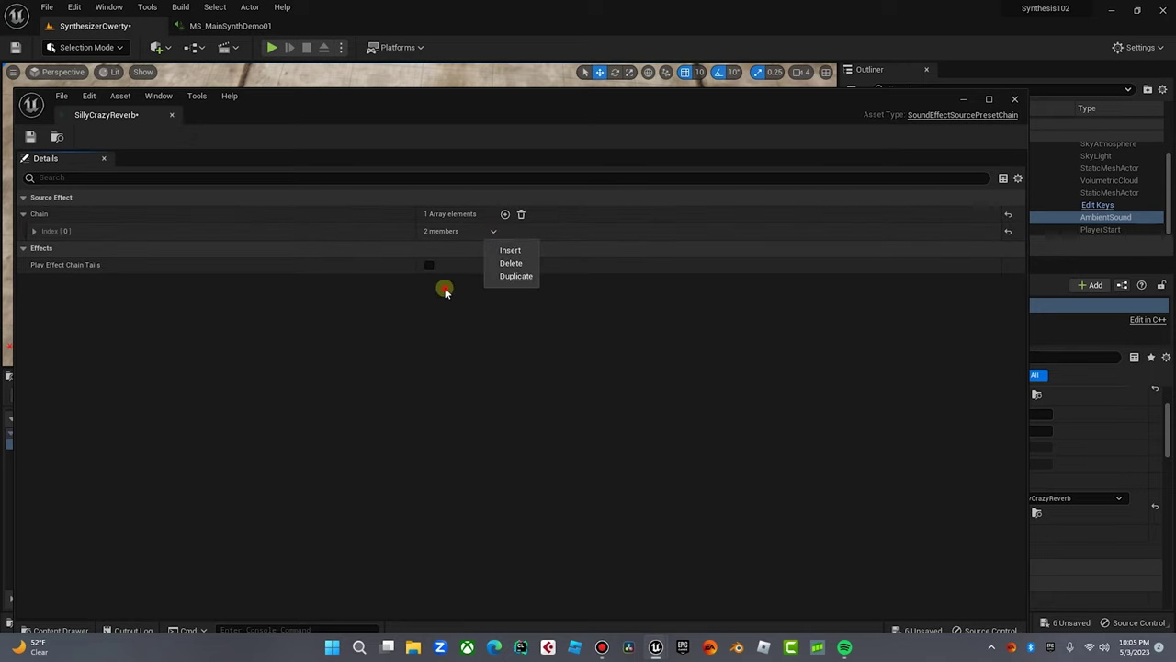
left_click(444, 290)
left_click(33, 230)
left_click(508, 250)
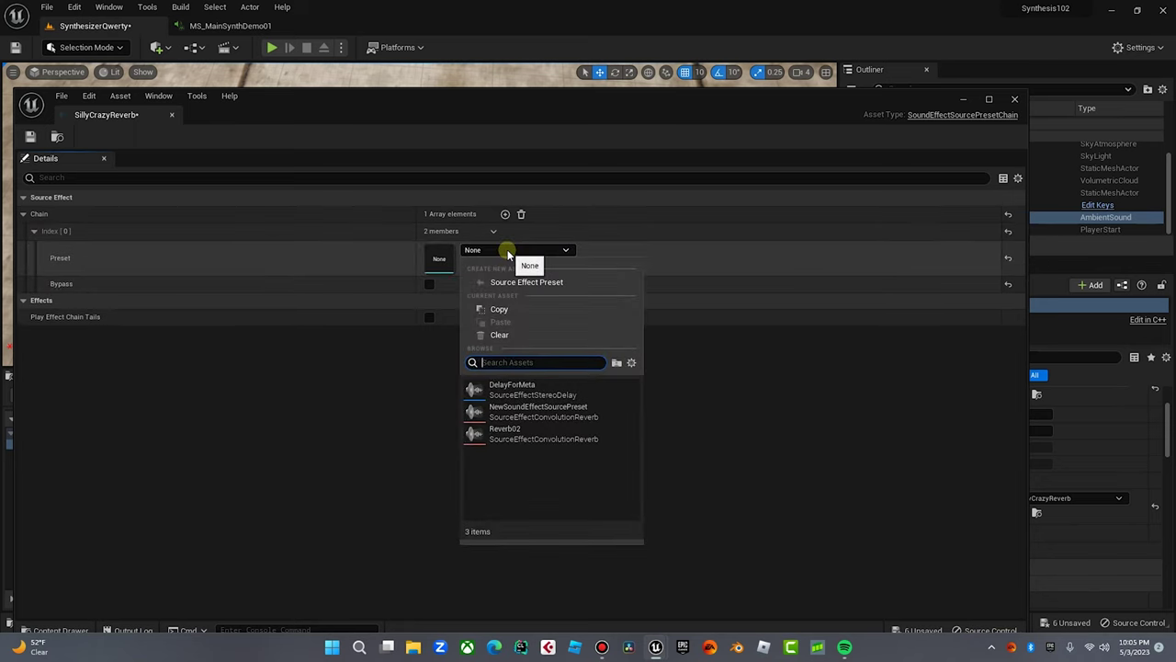
left_click(510, 282)
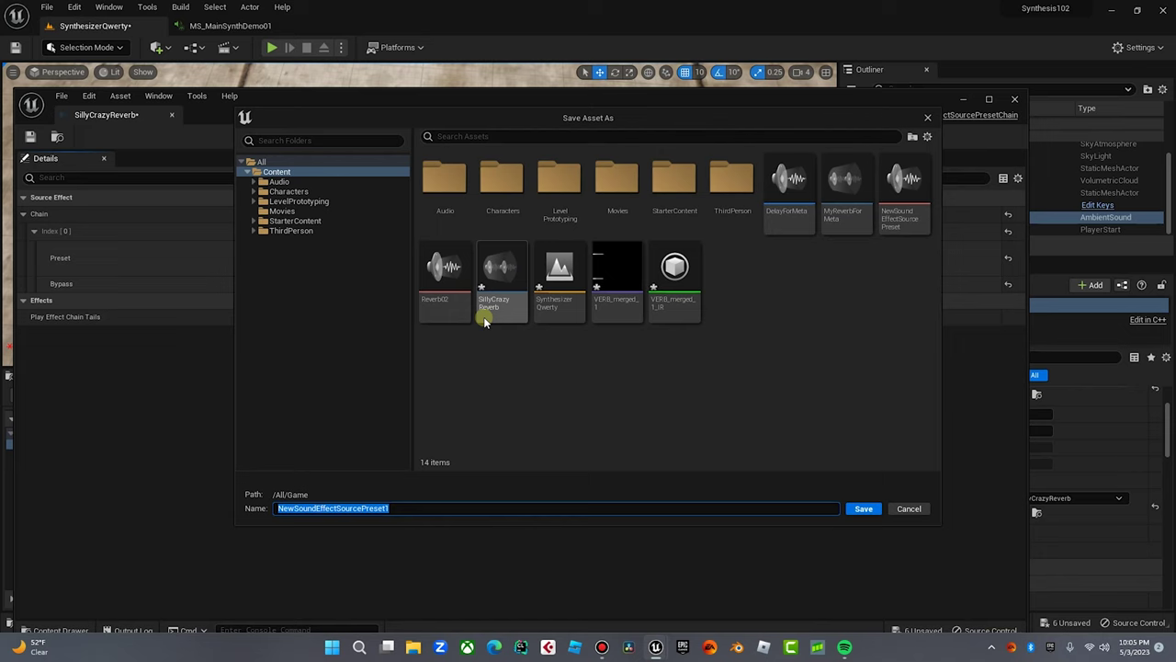
type("Fuller")
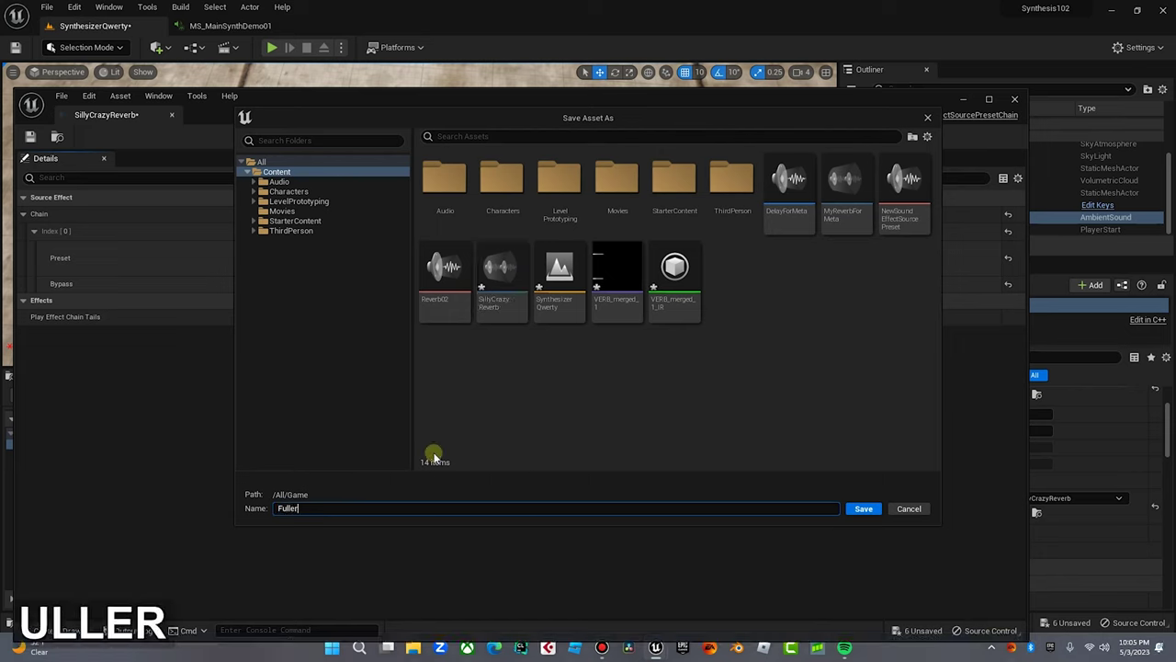
type("sillyVerb")
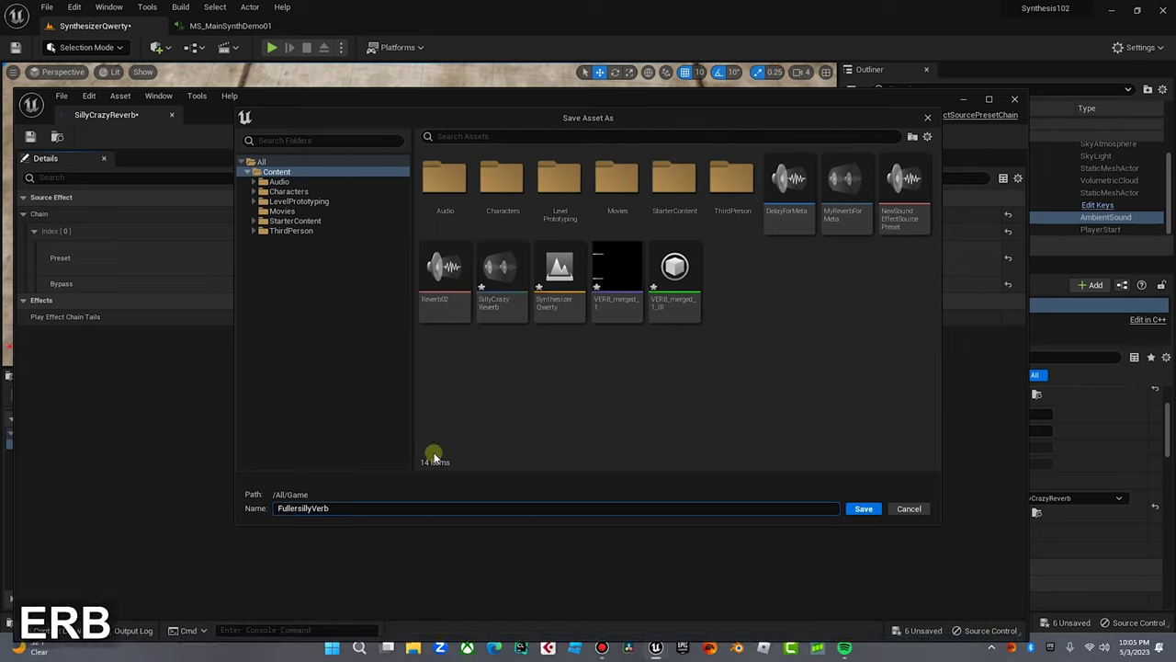
left_click(864, 509)
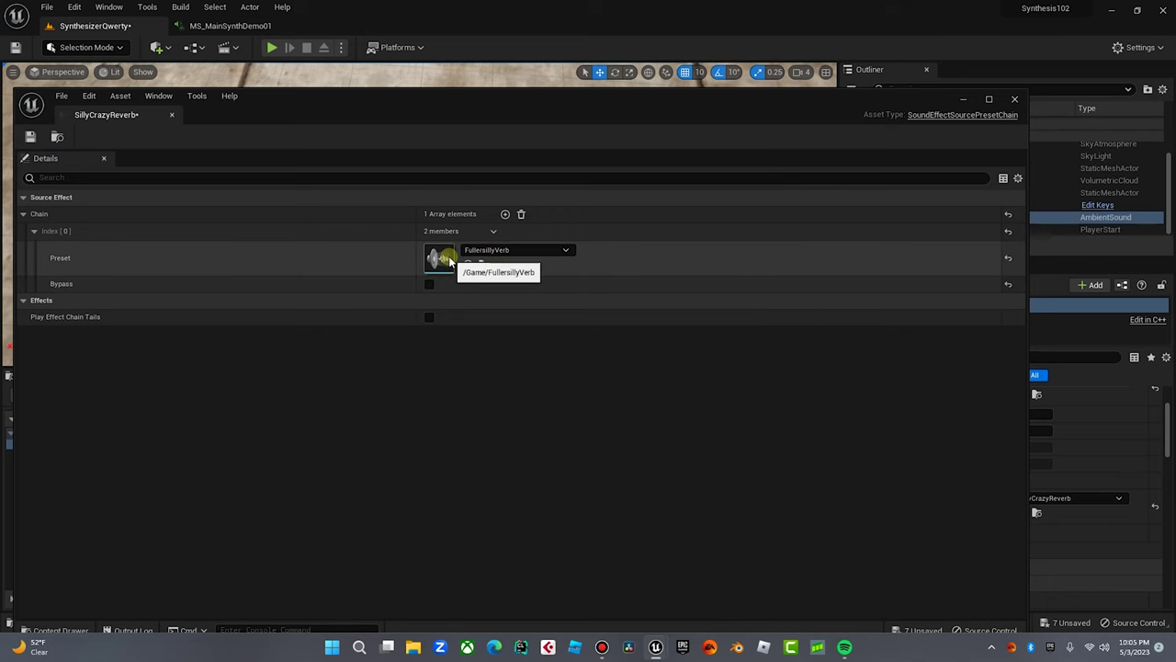
Save the SillyCrazyReverb chain, dock its editor, and open the FullersillyVerb preset
left_click(32, 136)
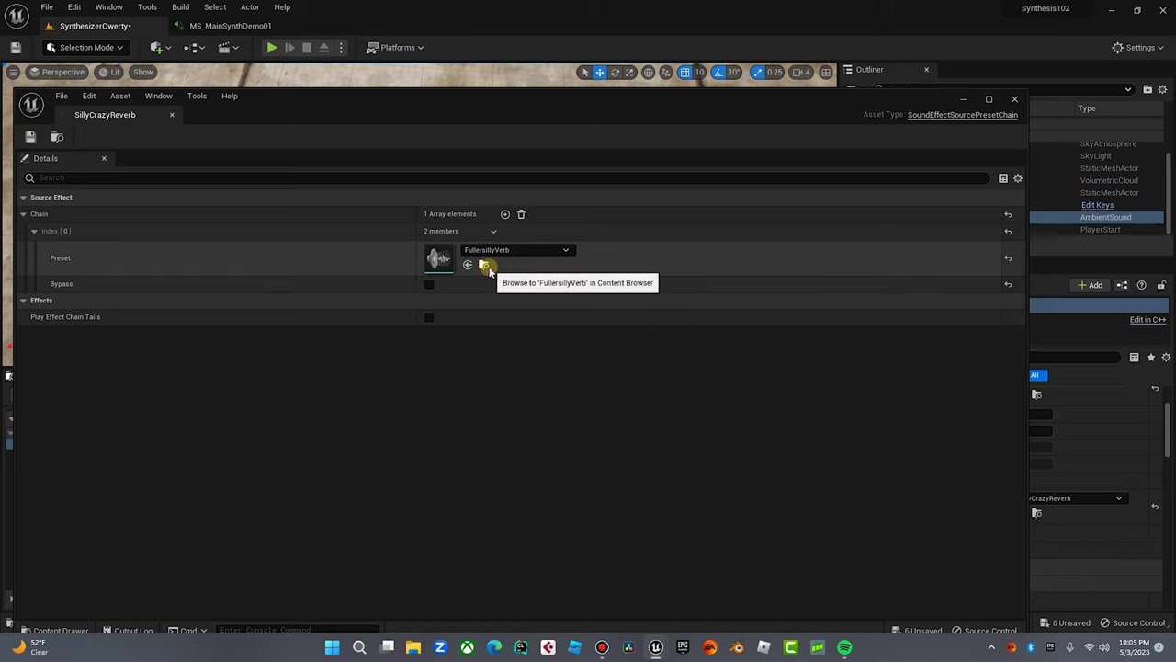
left_click_drag(136, 115, 313, 26)
left_click(533, 175)
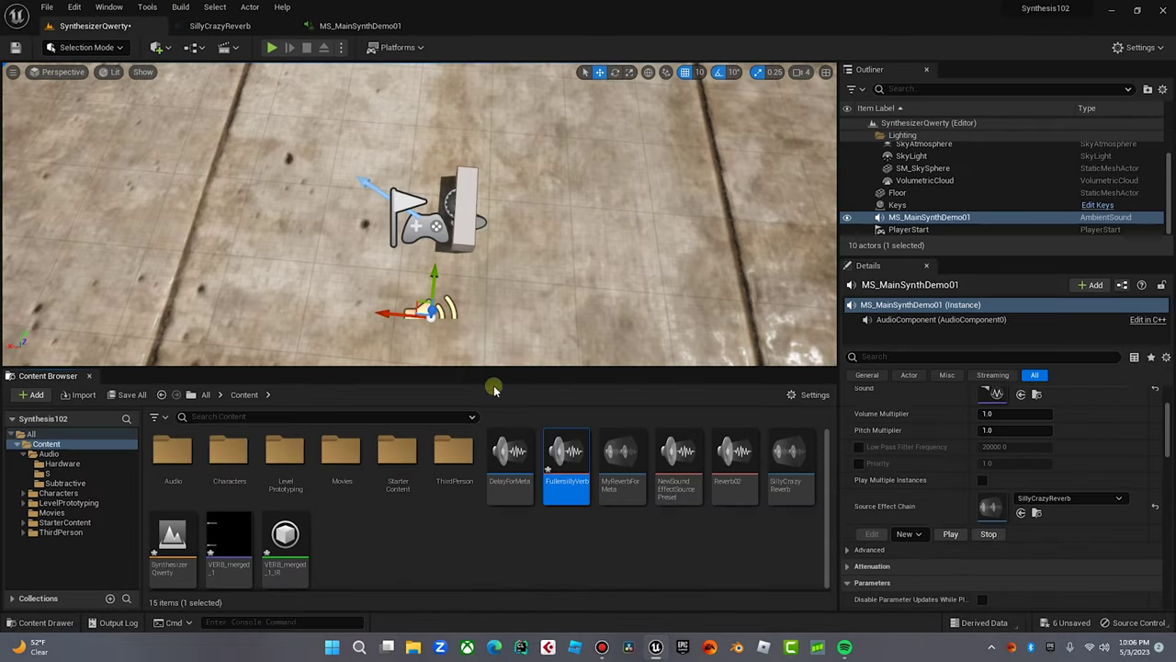
double_click(566, 493)
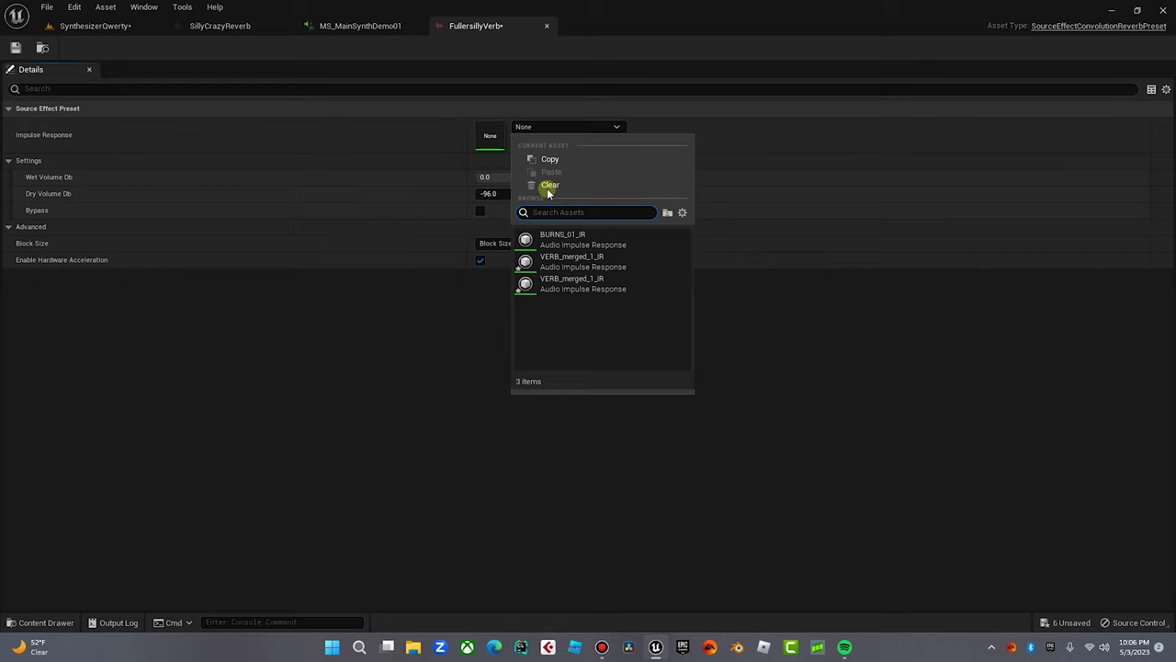
Assign VERB_merged_1_IR as the impulse response, set Dry Volume Db to -20, and save
left_click(572, 283)
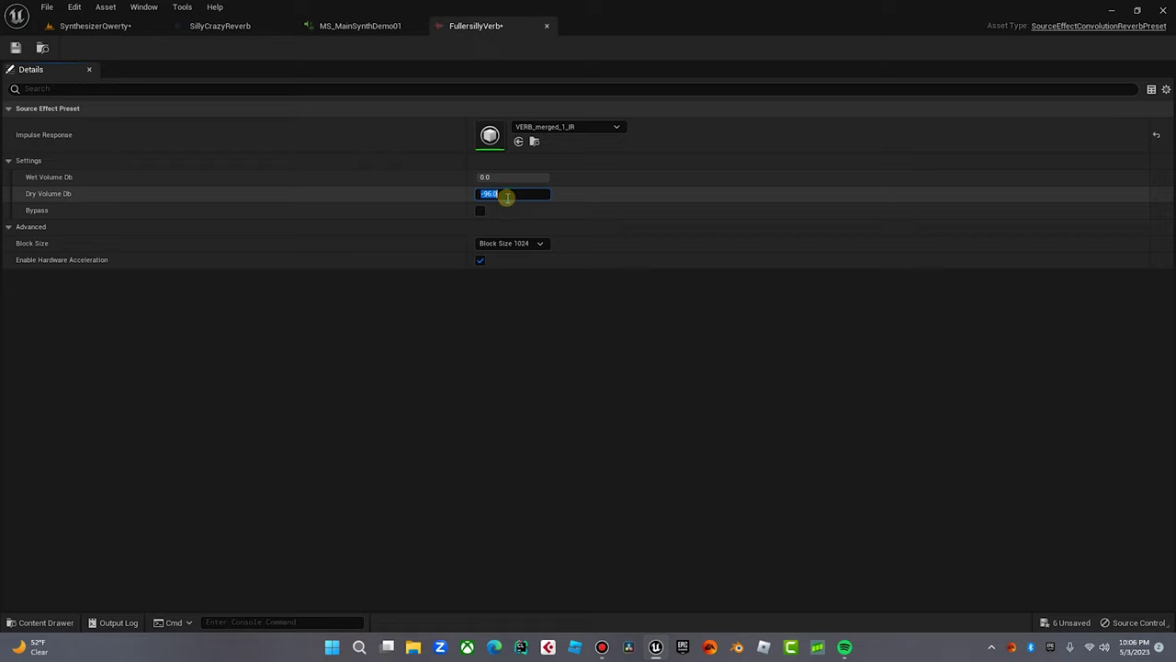
type("-20")
key("Return")
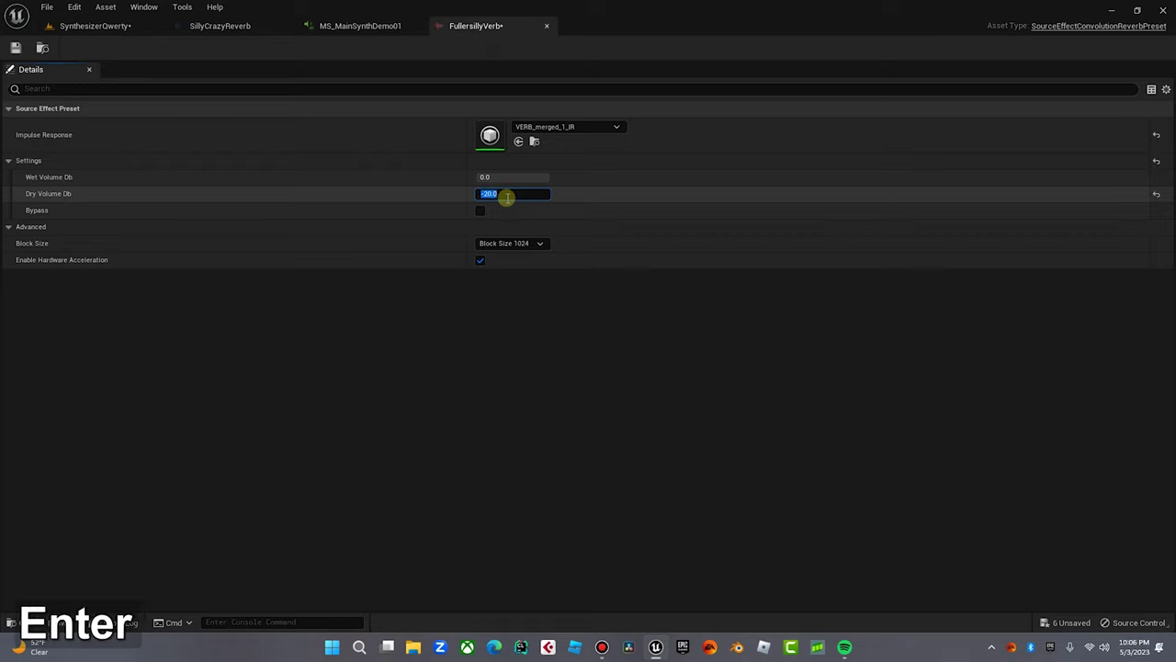
left_click(16, 49)
Return to the SynthesizerQwerty level, start play mode, and play notes C and B
left_click(317, 26)
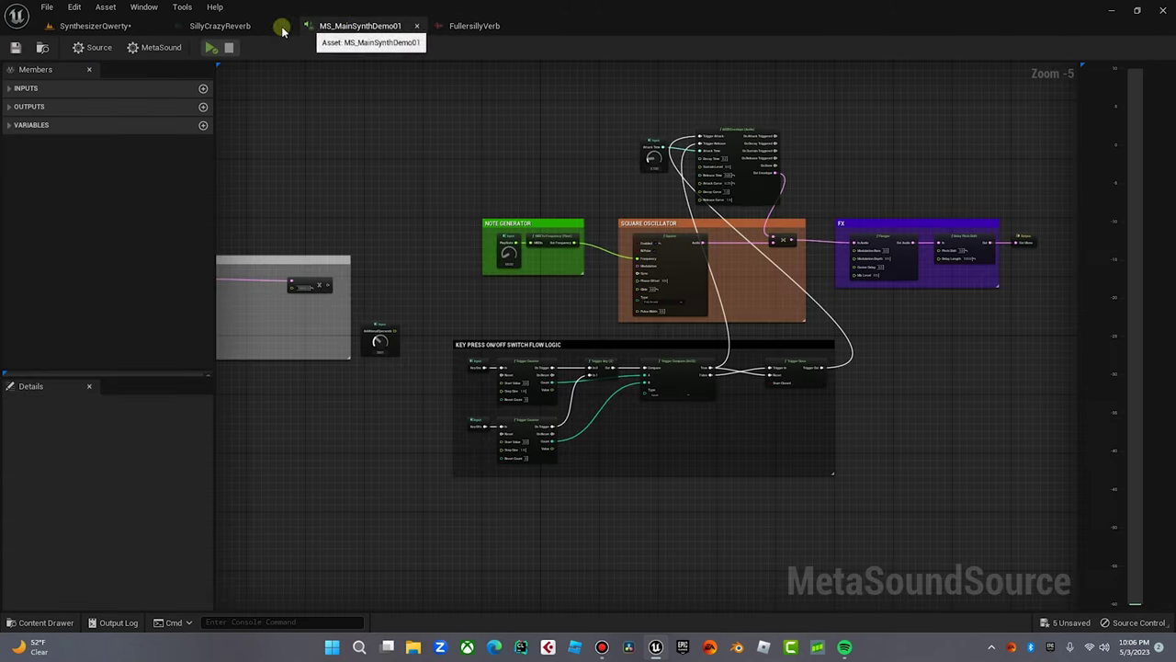
left_click(92, 26)
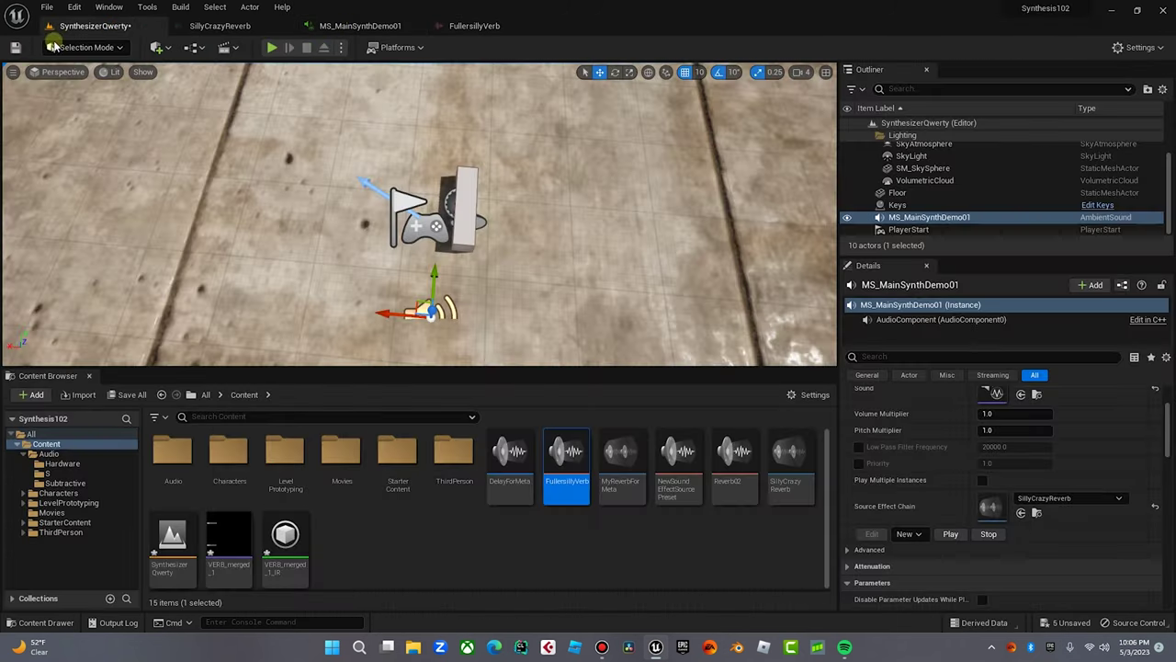
left_click(272, 47)
key("c")
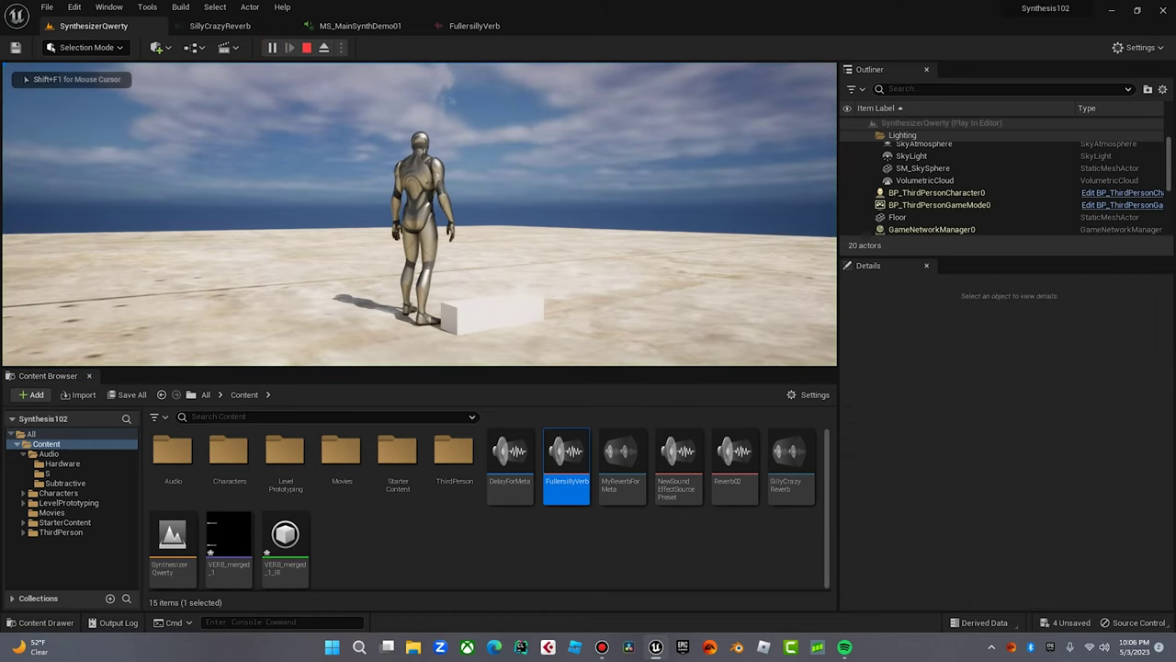
key("b")
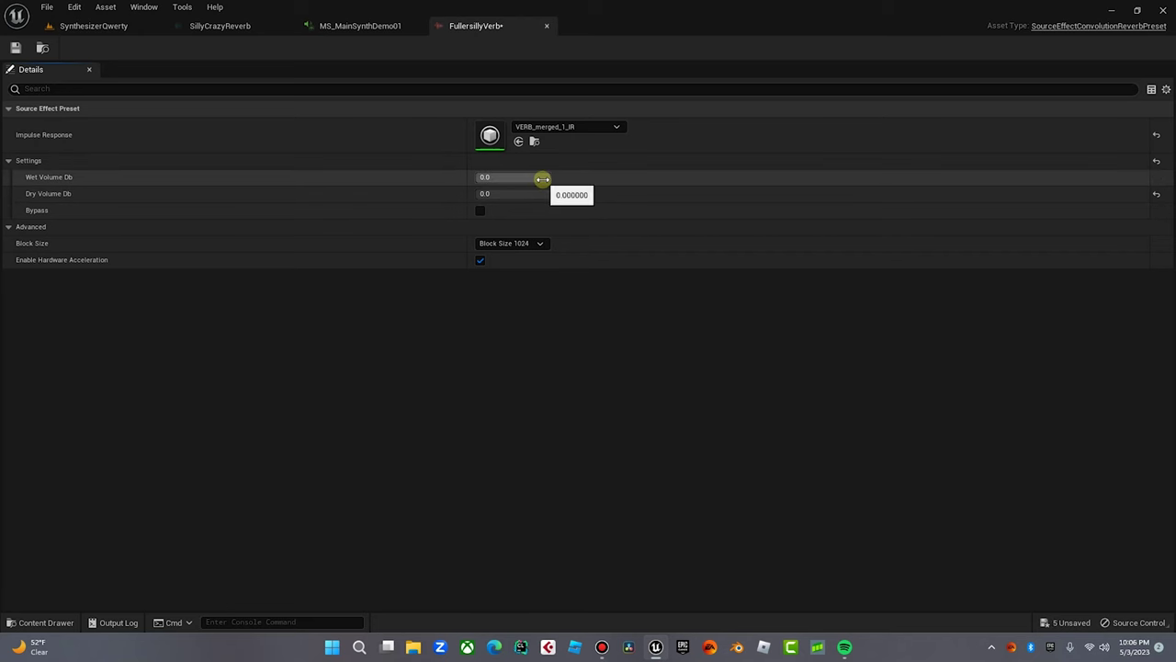
Lower Wet Volume Db to about -18.4, save, and test it in play mode
left_click_drag(538, 177, 538, 178)
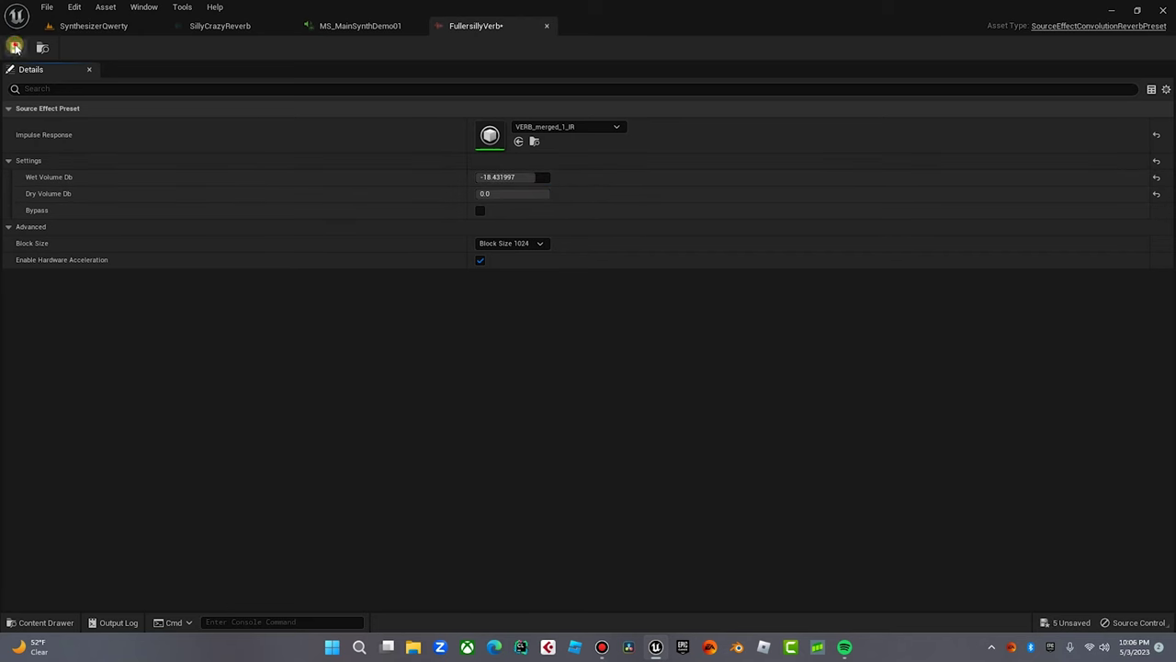
left_click(16, 48)
left_click(108, 25)
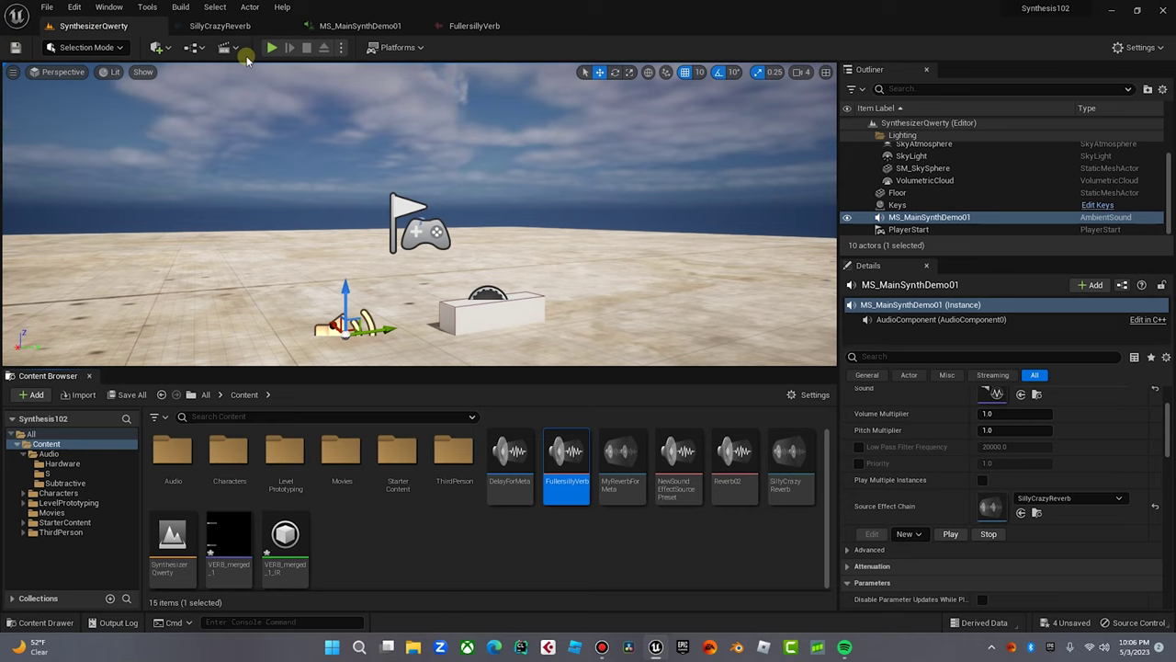
key("alt+p")
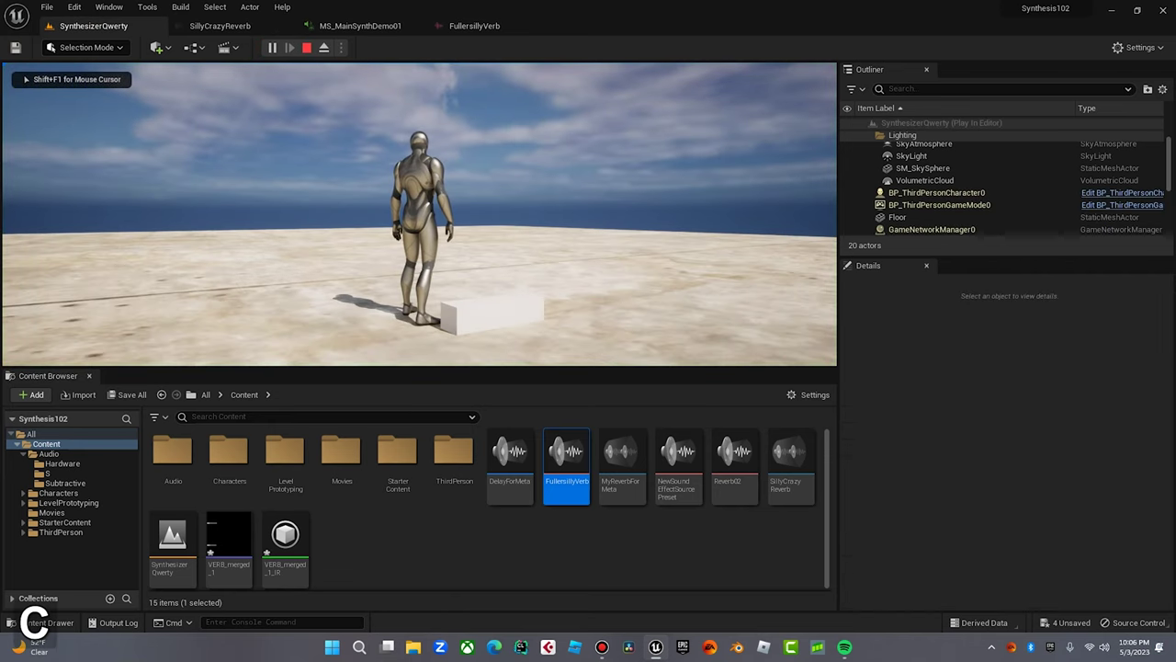
key("Escape")
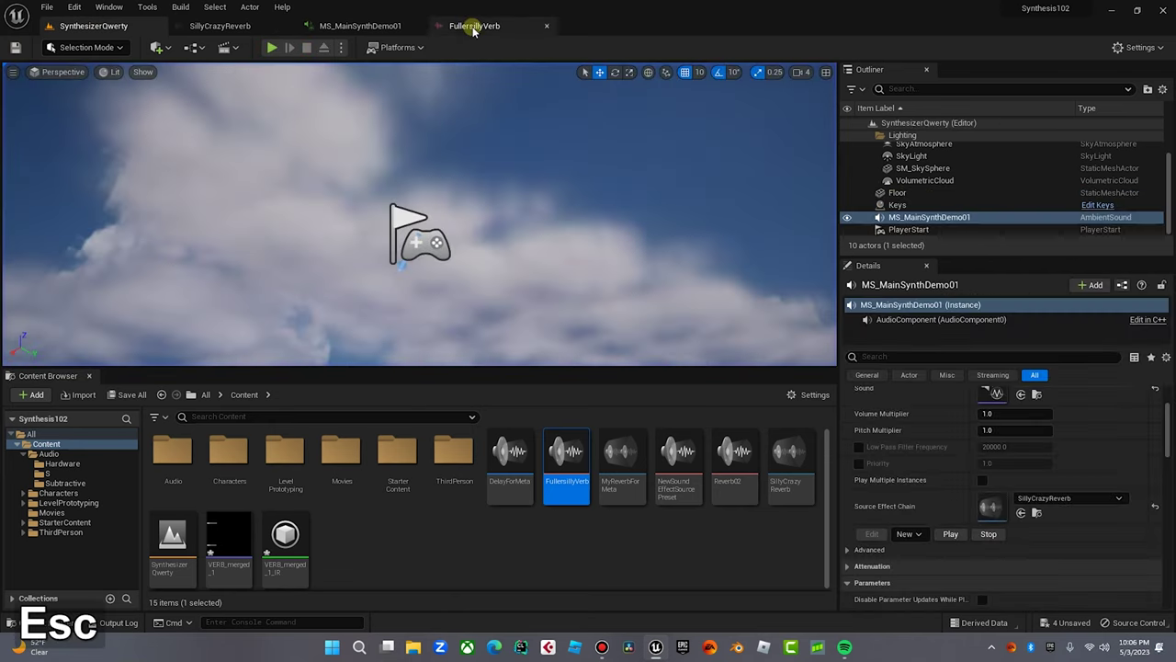
Reset FullersillyVerb's Wet Volume Db to 0.0 and run the level in play mode again
left_click(470, 26)
left_click(515, 180)
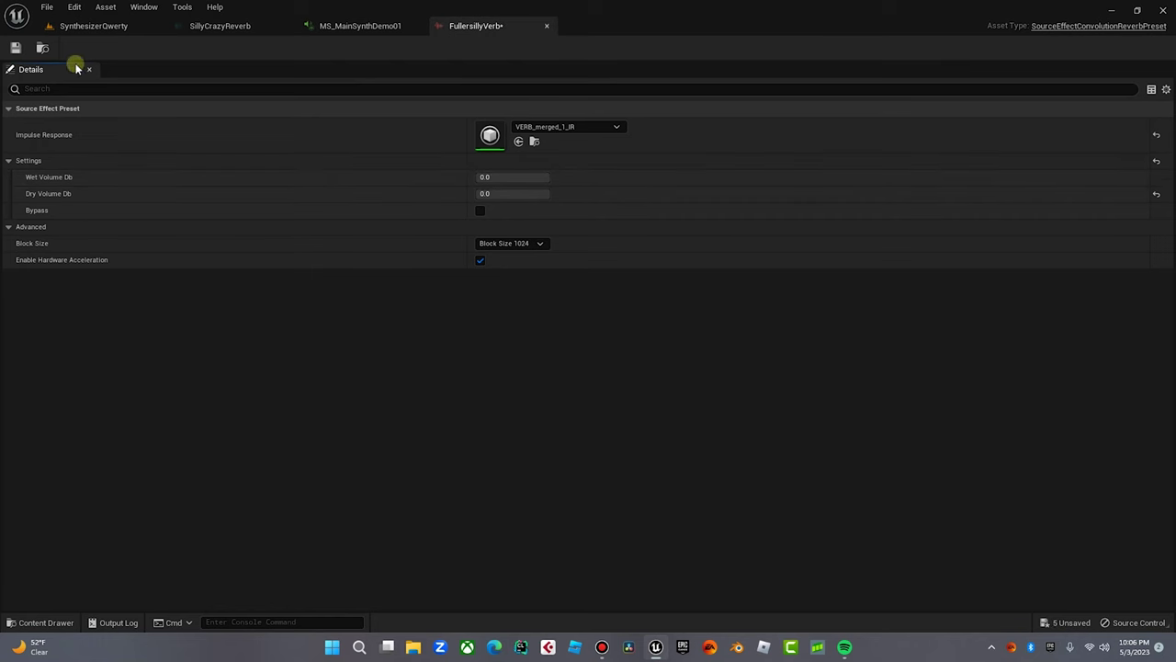
left_click(94, 27)
left_click(271, 46)
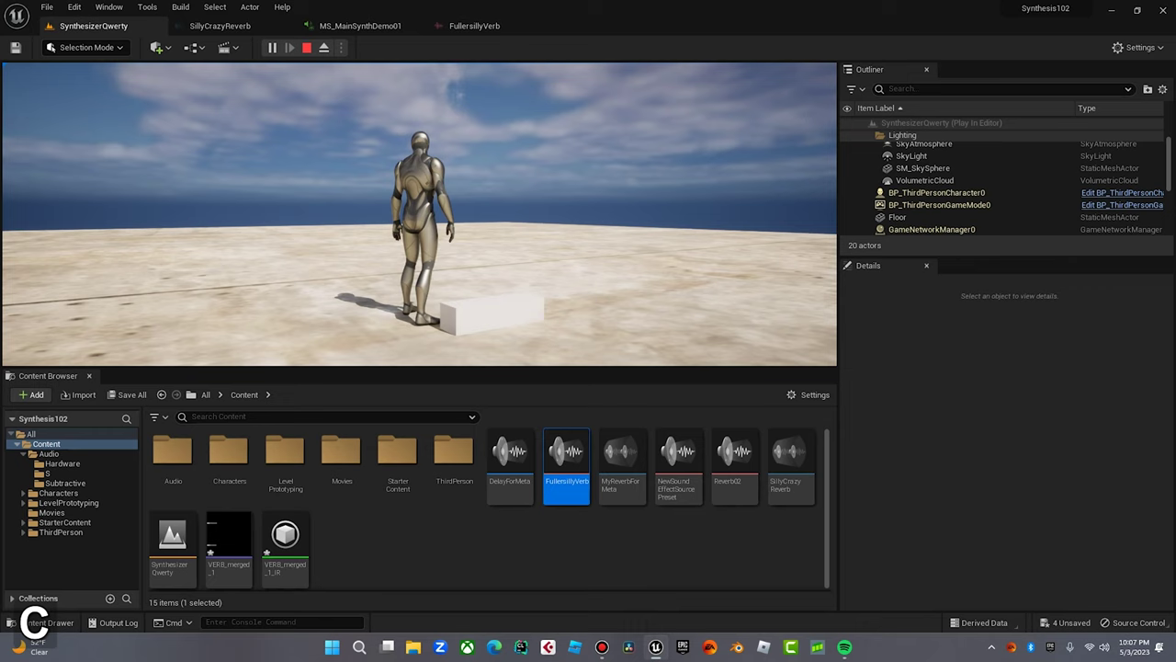
key("n")
key("m")
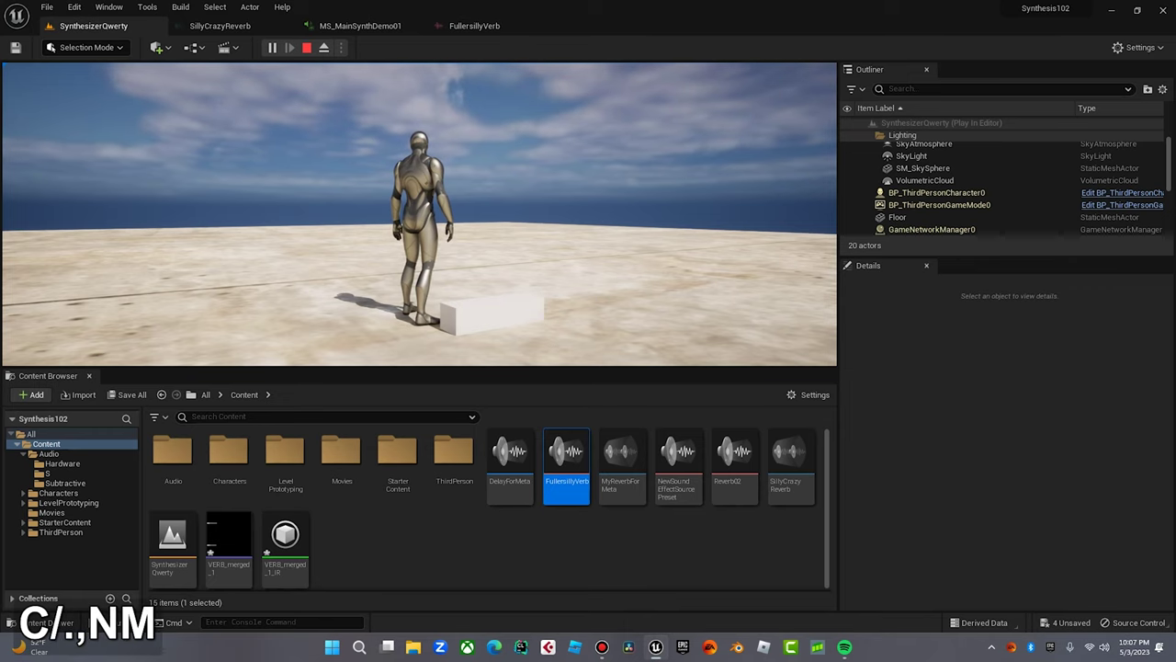
key("comma")
key("m")
key("b")
key("n")
key("m")
key("n")
key("v")
key("b")
key("c")
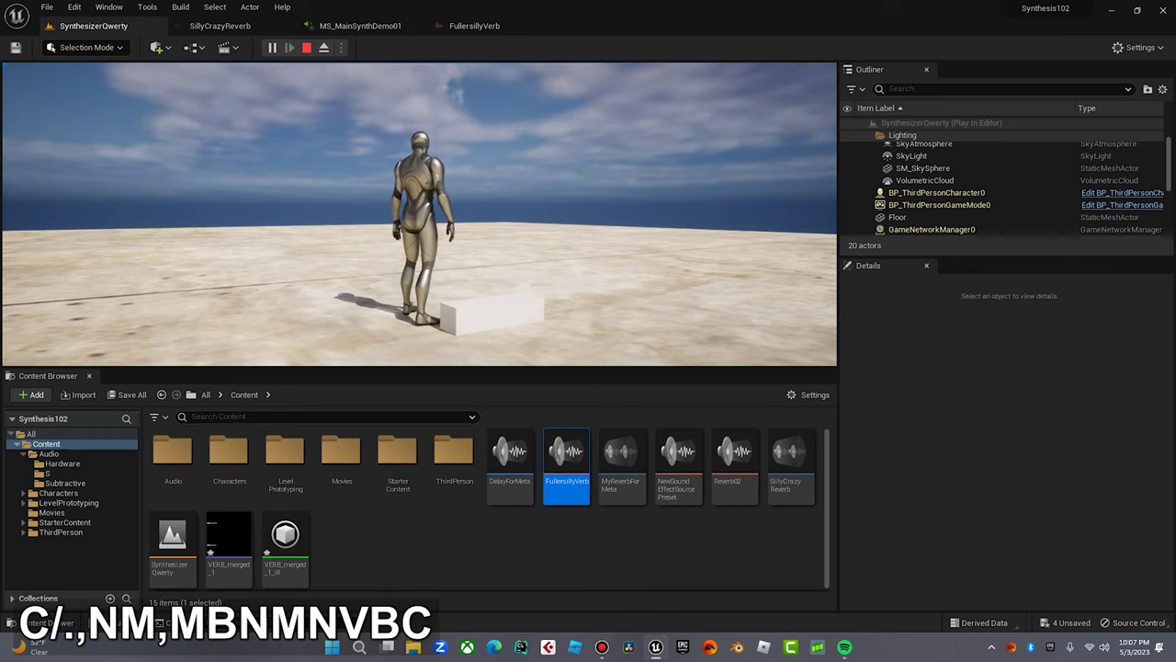